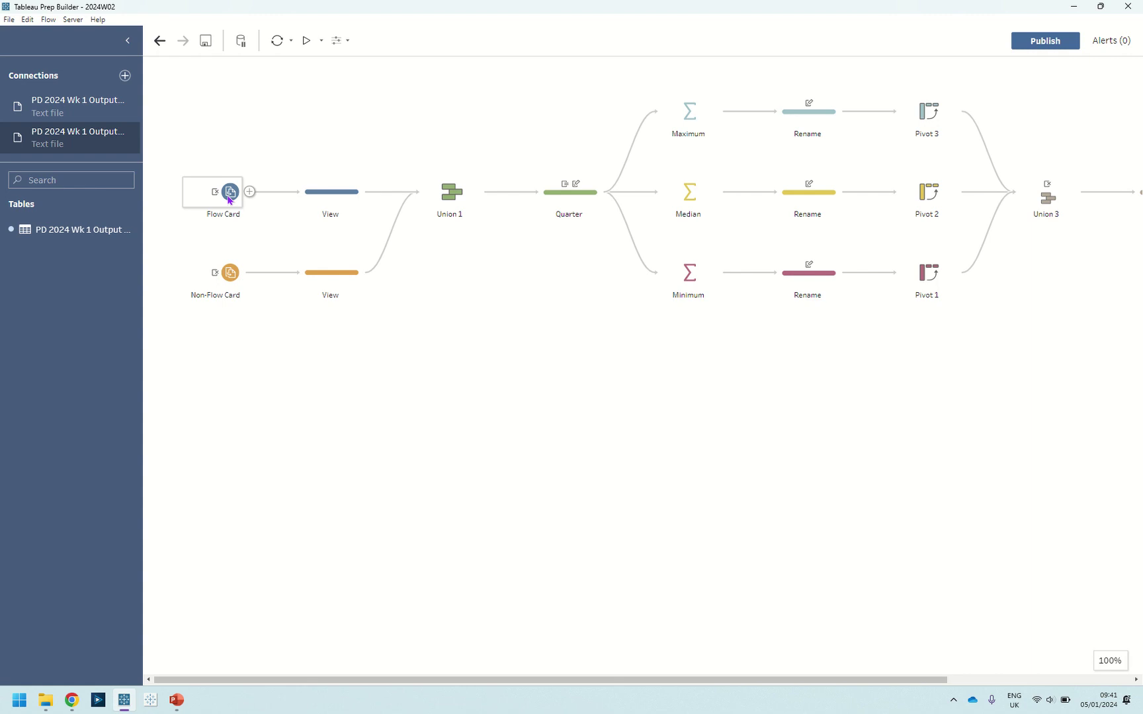
# Open and close the Connect pane, then show the Flow Card View step's profile (9 fields, 2K rows).
pyautogui.click(125, 76)
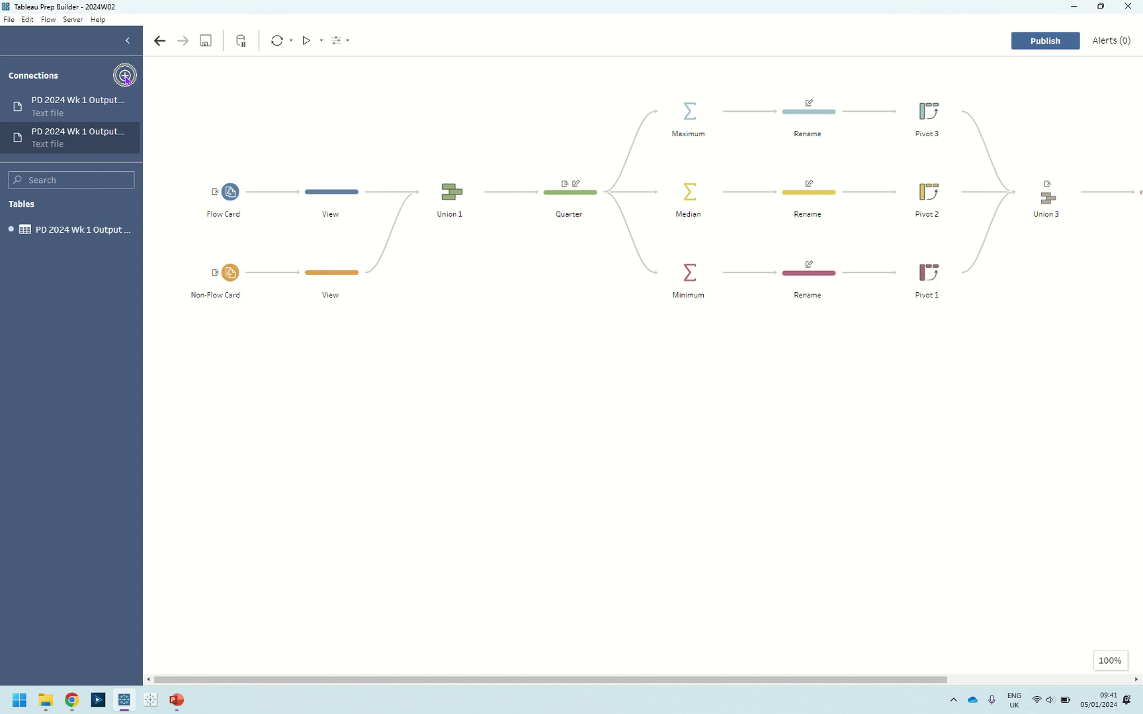
pyautogui.click(420, 117)
pyautogui.click(333, 193)
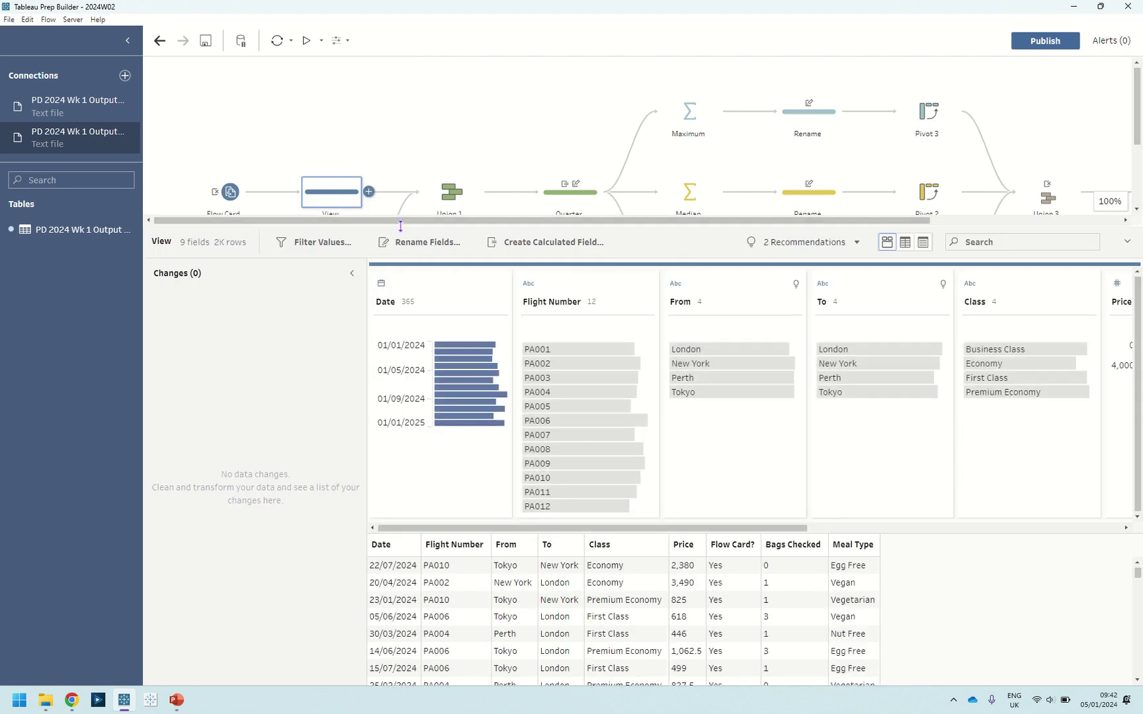
# Show the Non-Flow Card View step's profile, where Flow Card? is No, with a slightly larger profile pane.
pyautogui.moveTo(400, 226); pyautogui.dragTo(363, 274)
pyautogui.scroll(-2, 361, 254)
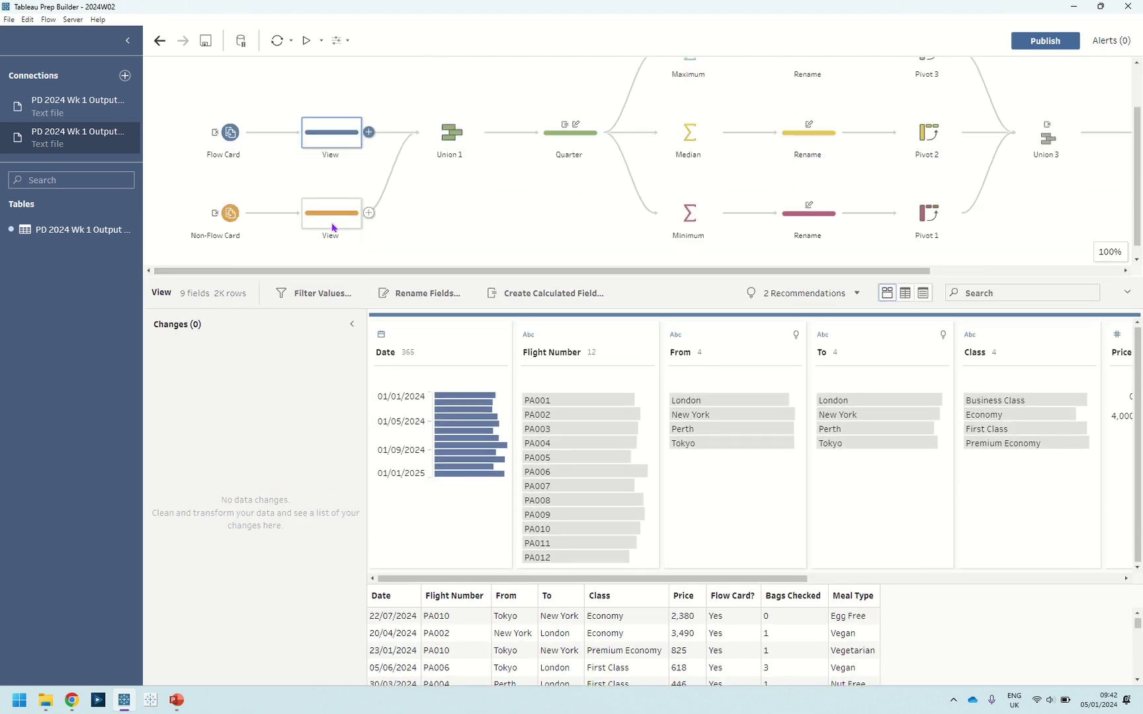
pyautogui.click(333, 228)
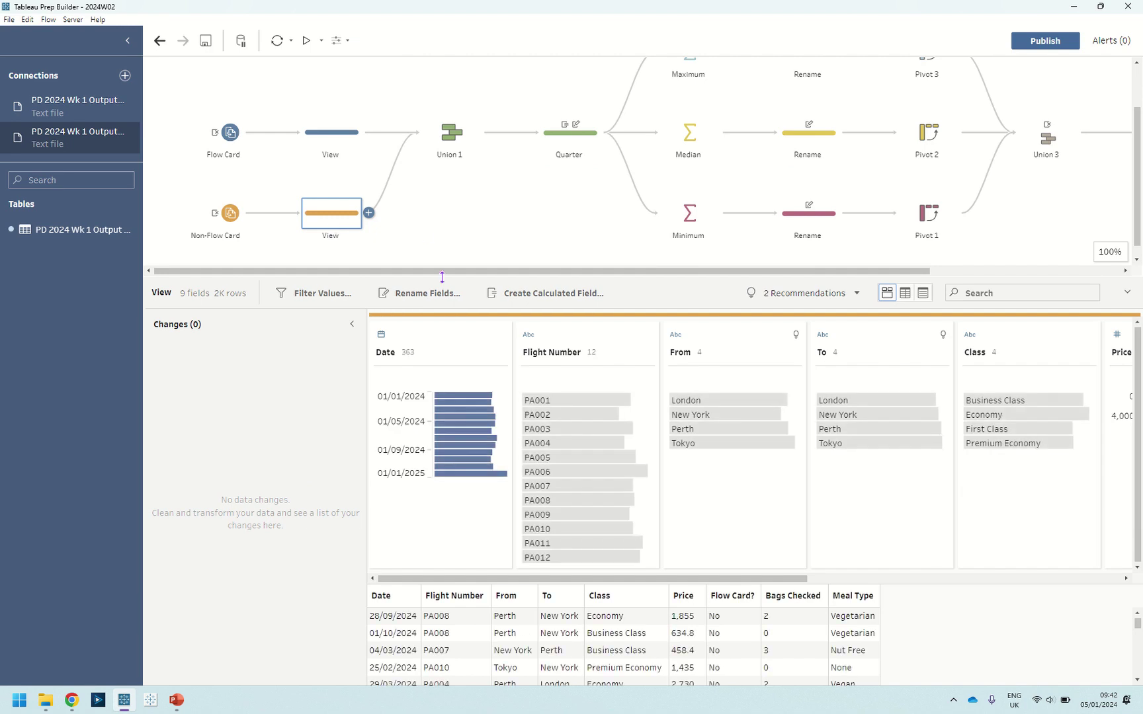
pyautogui.moveTo(442, 276); pyautogui.dragTo(443, 269)
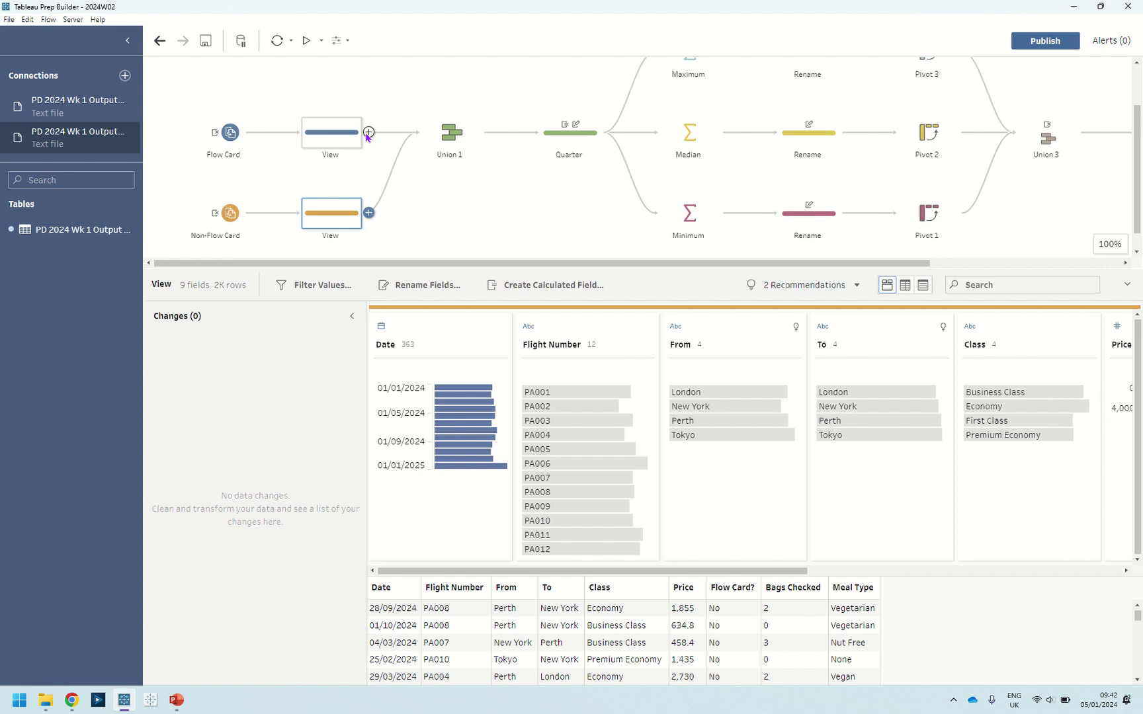
# Add a Union 5 step after the Flow Card View step and show the whole flow.
pyautogui.click(368, 132)
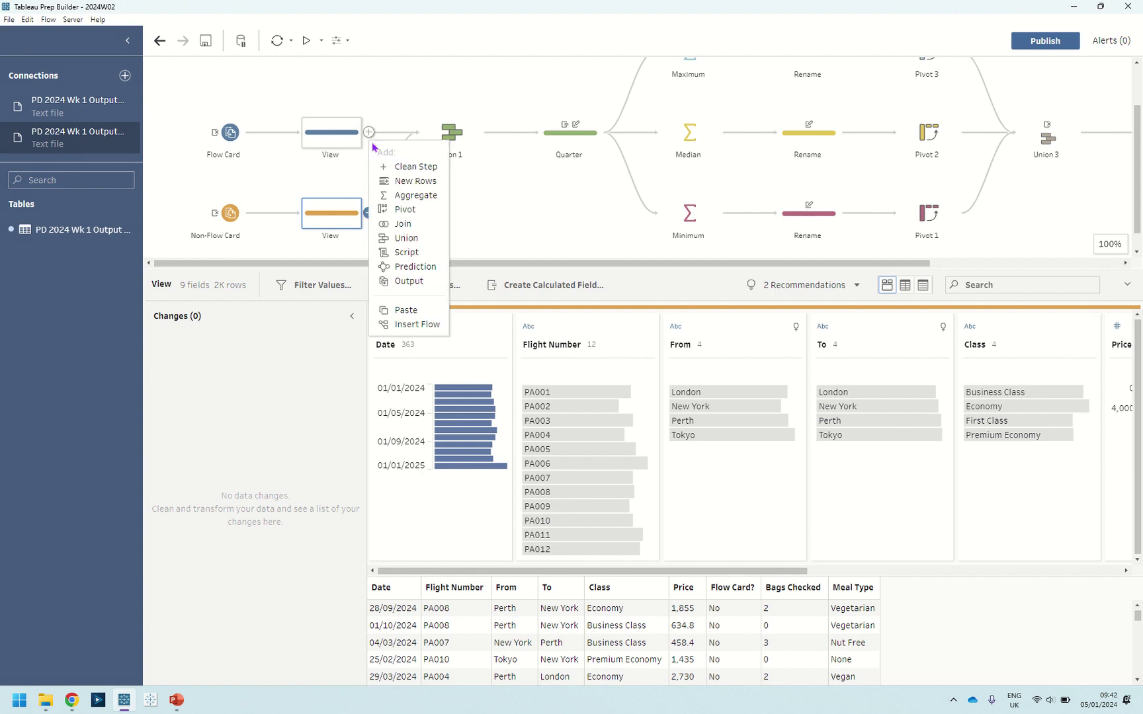
pyautogui.click(399, 240)
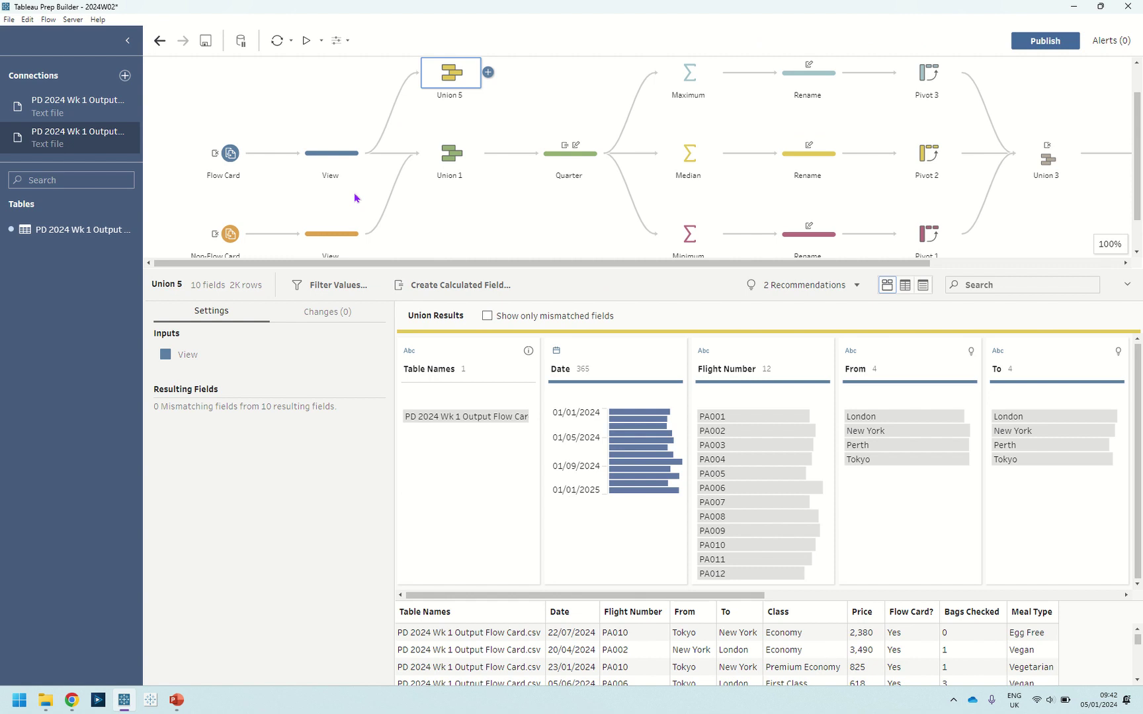
pyautogui.scroll(-2, 351, 202)
pyautogui.scroll(3, 351, 202)
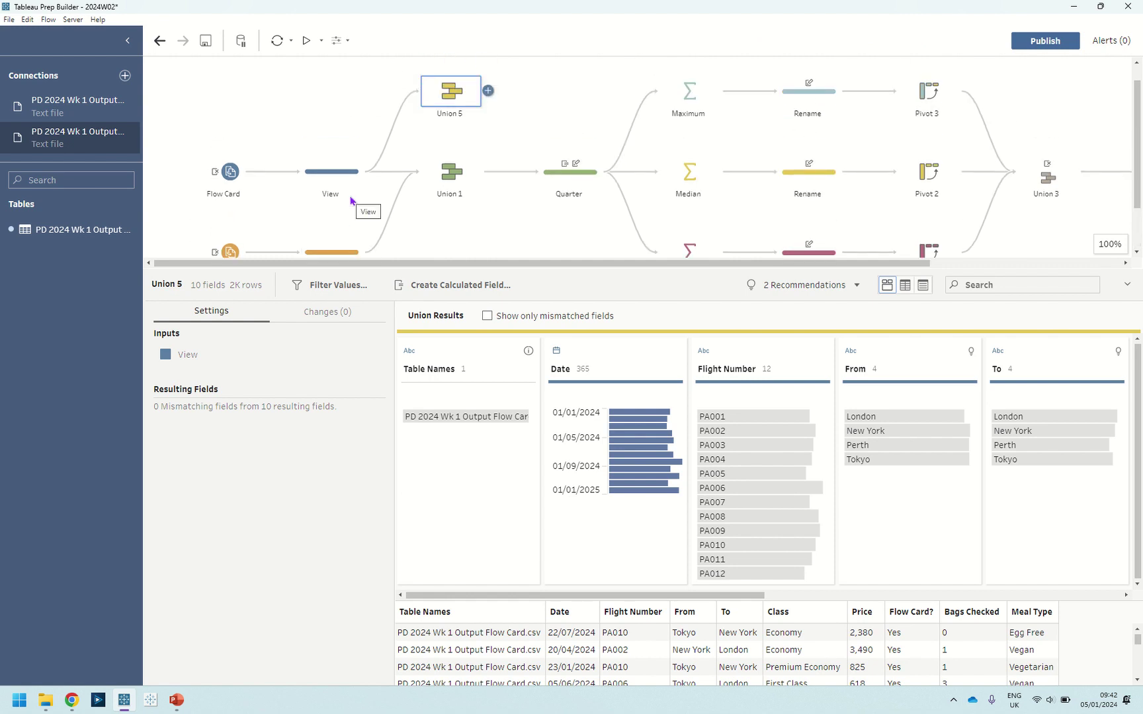
pyautogui.scroll(-2, 351, 202)
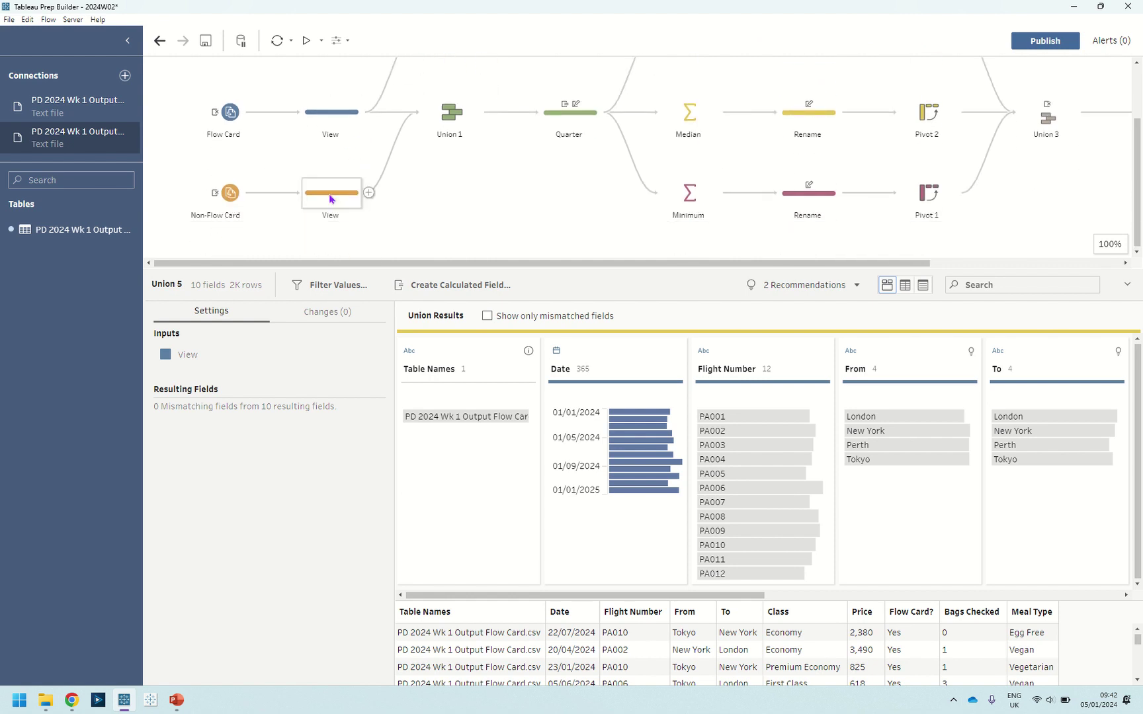
pyautogui.scroll(2, 330, 199)
pyautogui.scroll(-2, 328, 205)
pyautogui.click(334, 240)
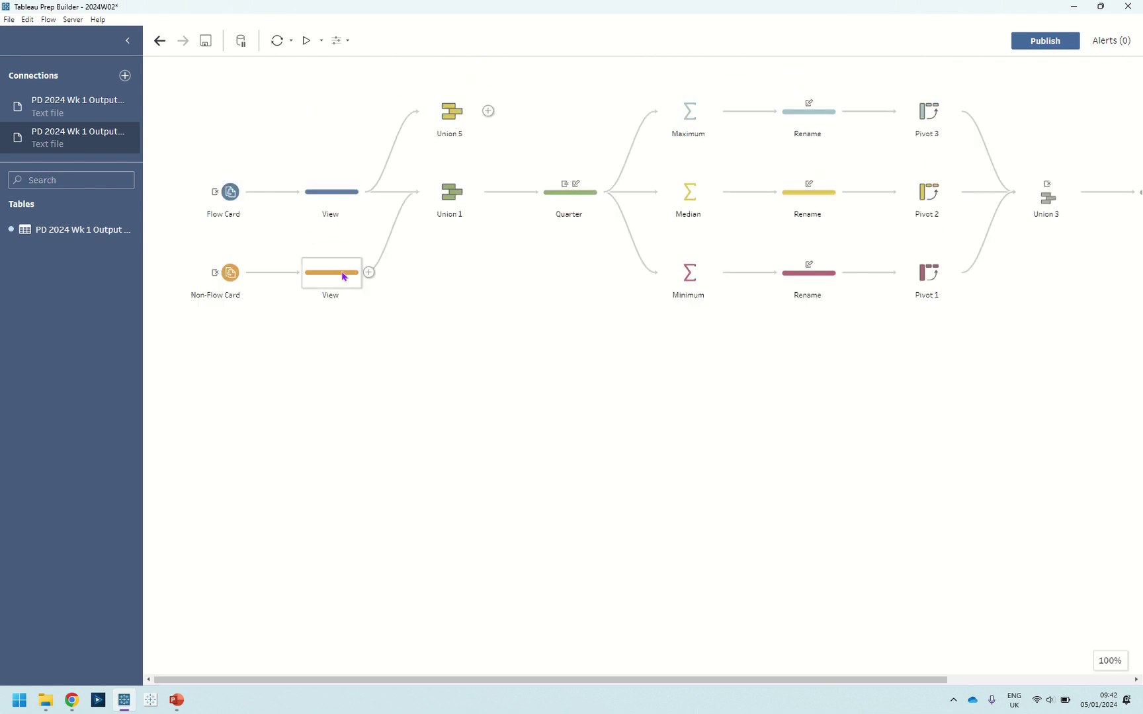
# Add the Non-Flow Card View to Union 5, delete it, then repeat the union and delete it again.
pyautogui.moveTo(344, 276); pyautogui.dragTo(410, 121)
pyautogui.click(435, 121)
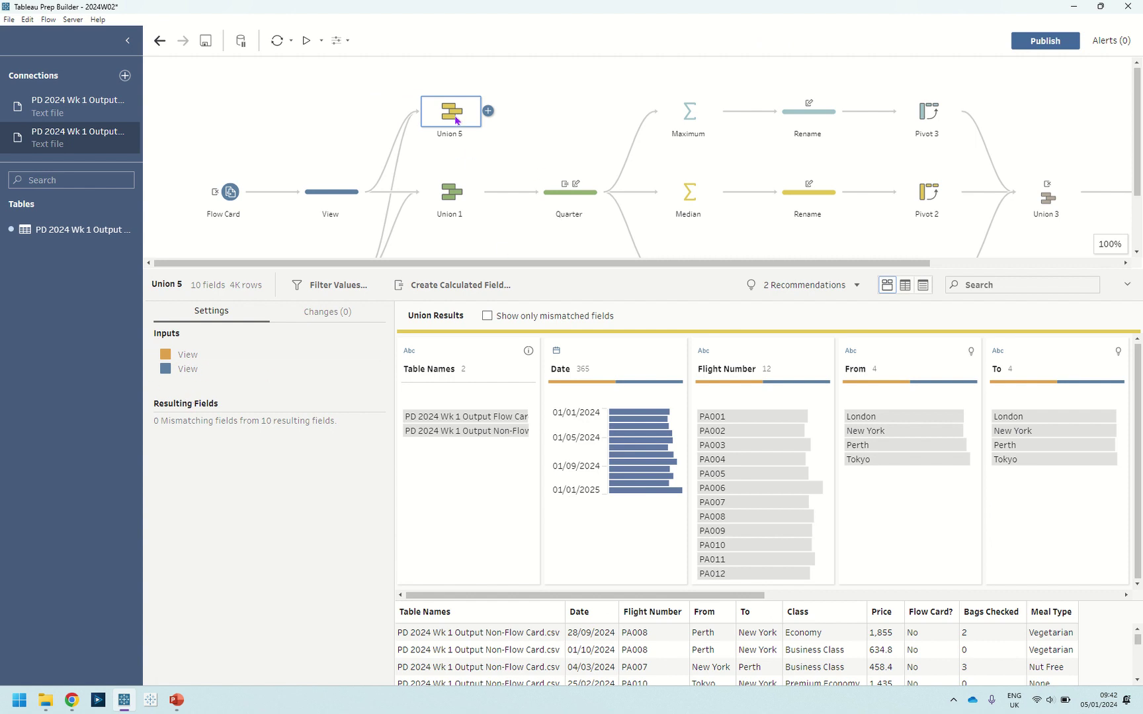
pyautogui.press('Delete')
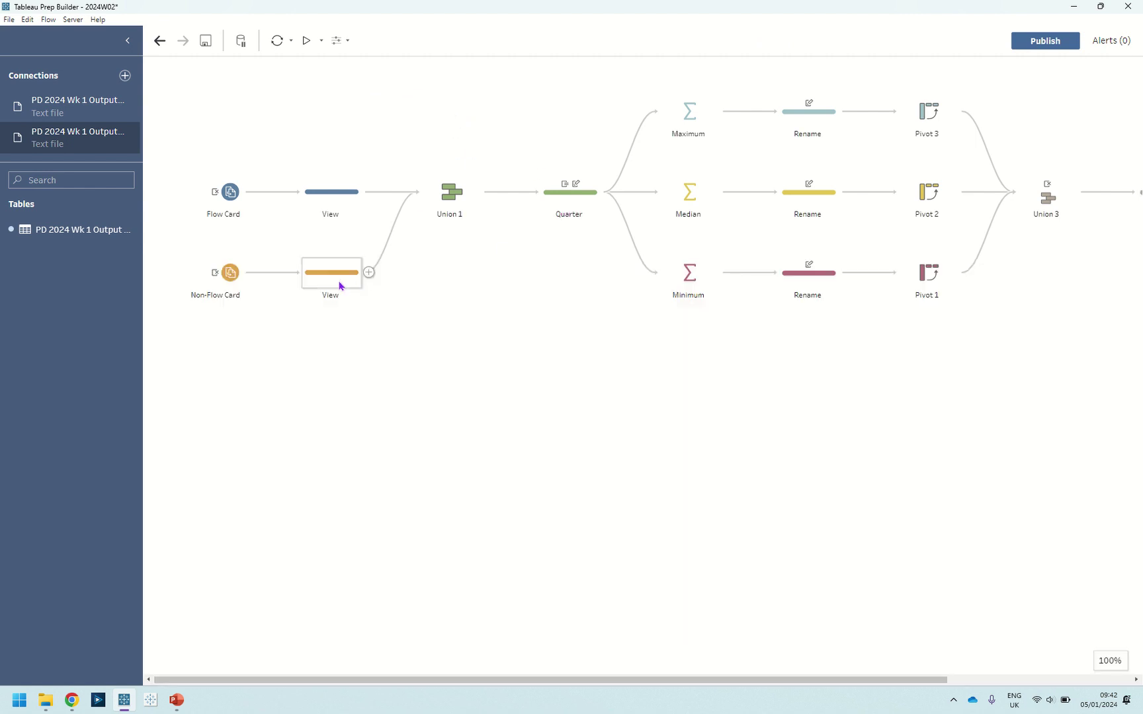
pyautogui.moveTo(340, 286); pyautogui.dragTo(345, 230)
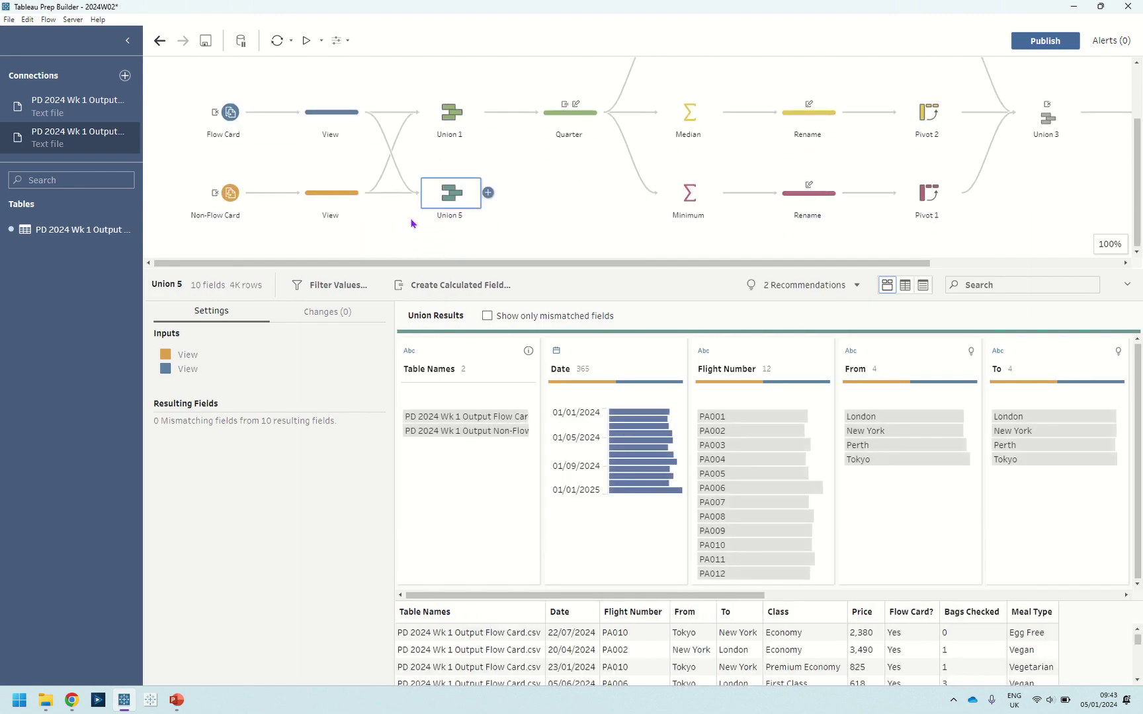
pyautogui.press('Delete')
# Open Union 1's results and select its Table Names field.
pyautogui.click(444, 206)
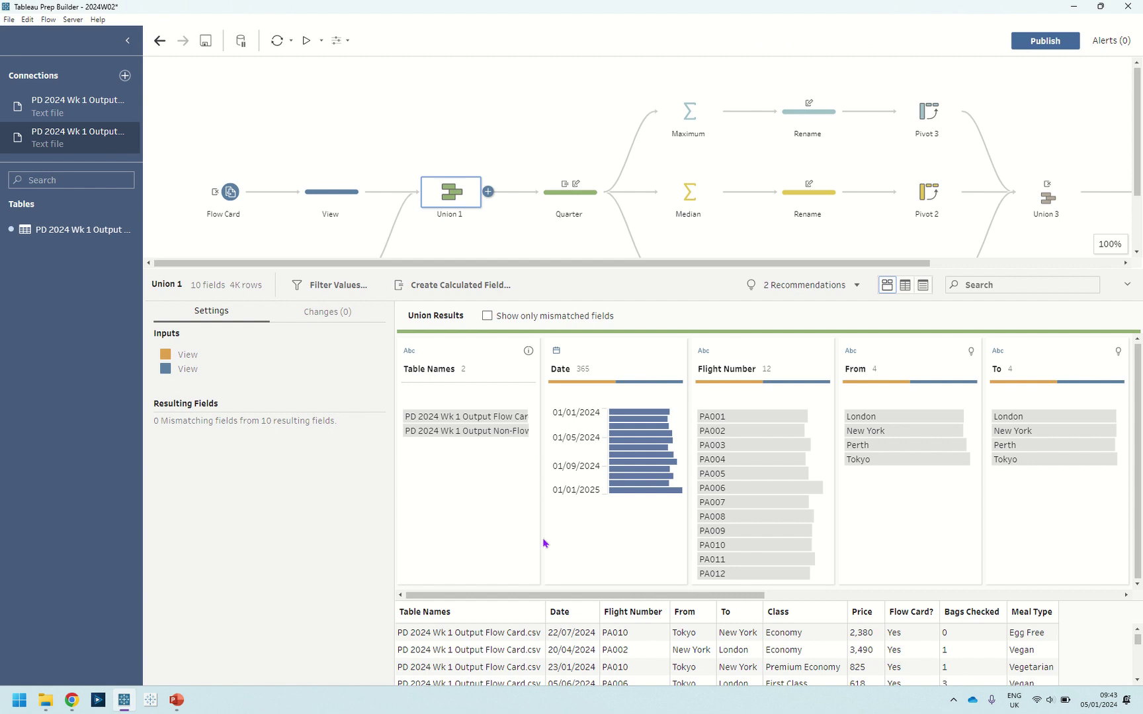
pyautogui.moveTo(544, 596); pyautogui.dragTo(501, 595)
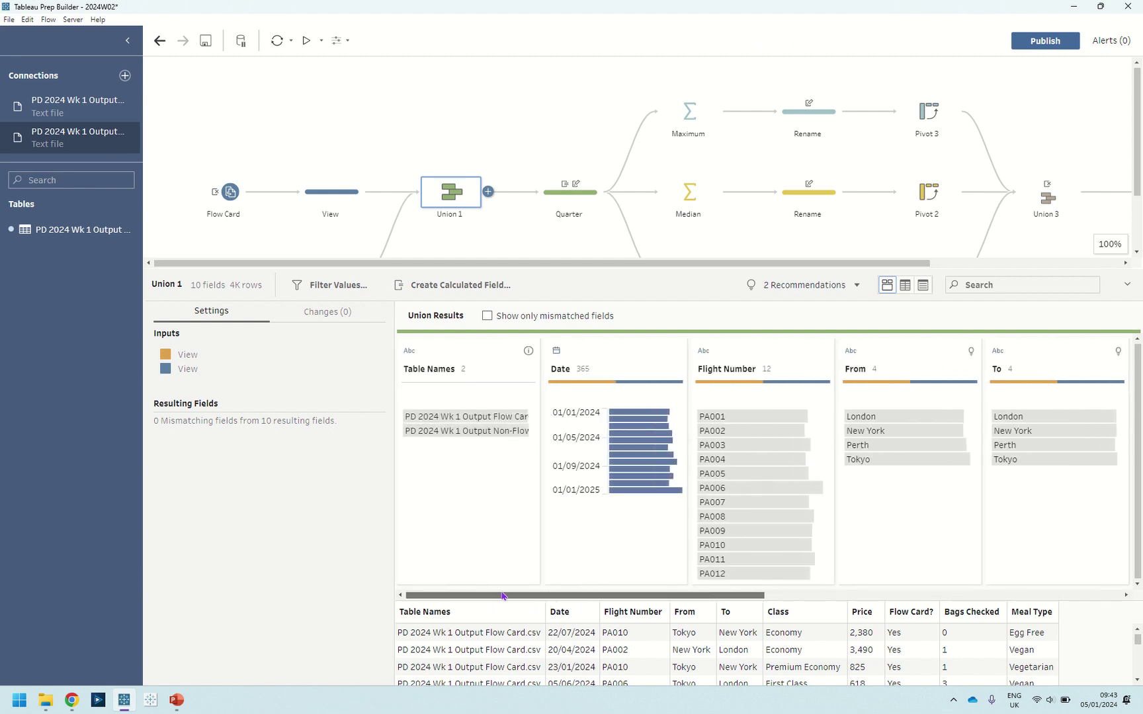
pyautogui.click(467, 349)
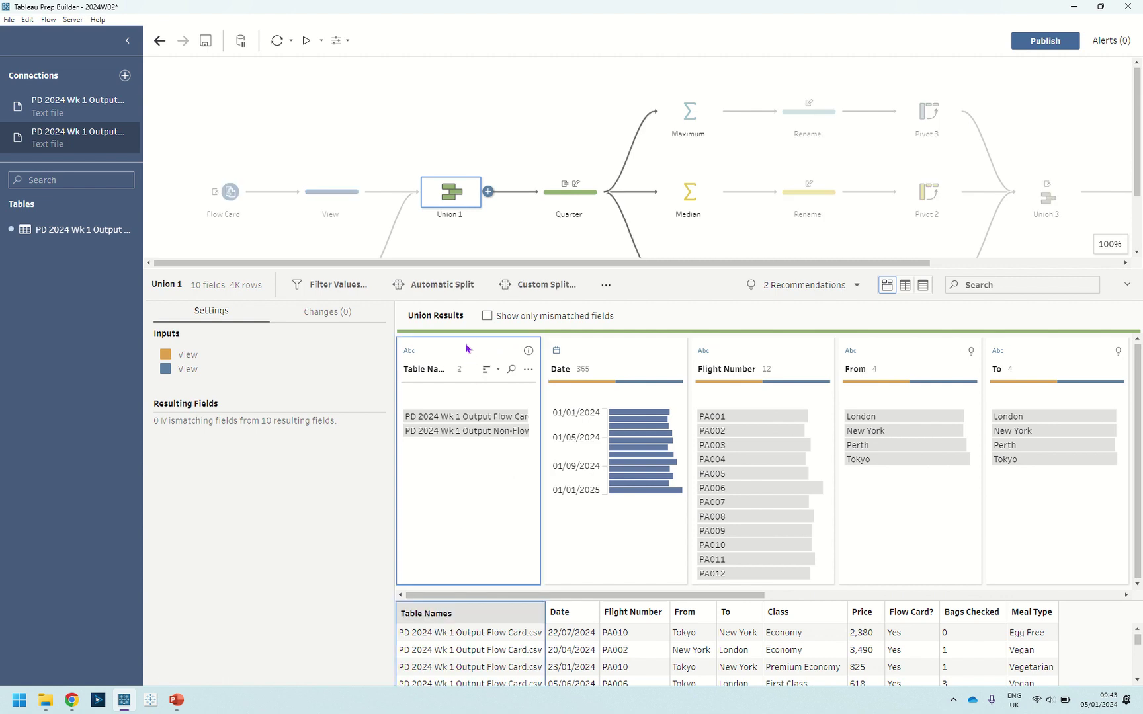
pyautogui.moveTo(505, 269); pyautogui.dragTo(504, 205)
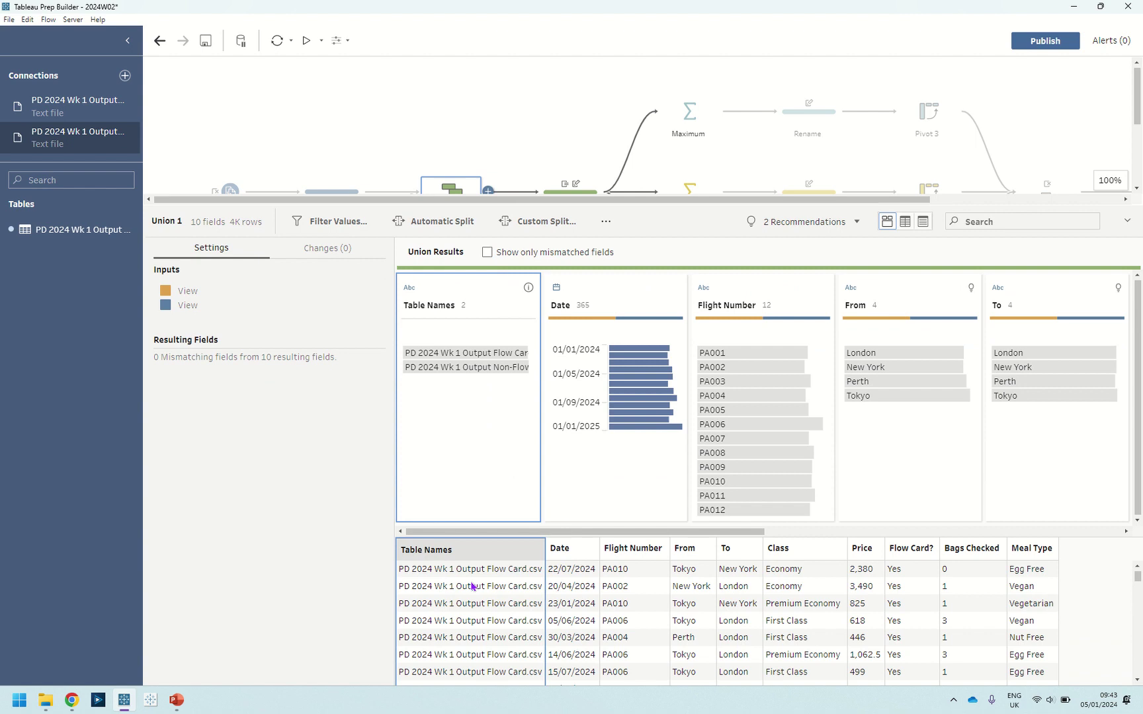
# Highlight the Flow Card and Non-Flow Card file rows, then return to the full flow view.
pyautogui.click(449, 354)
pyautogui.click(450, 368)
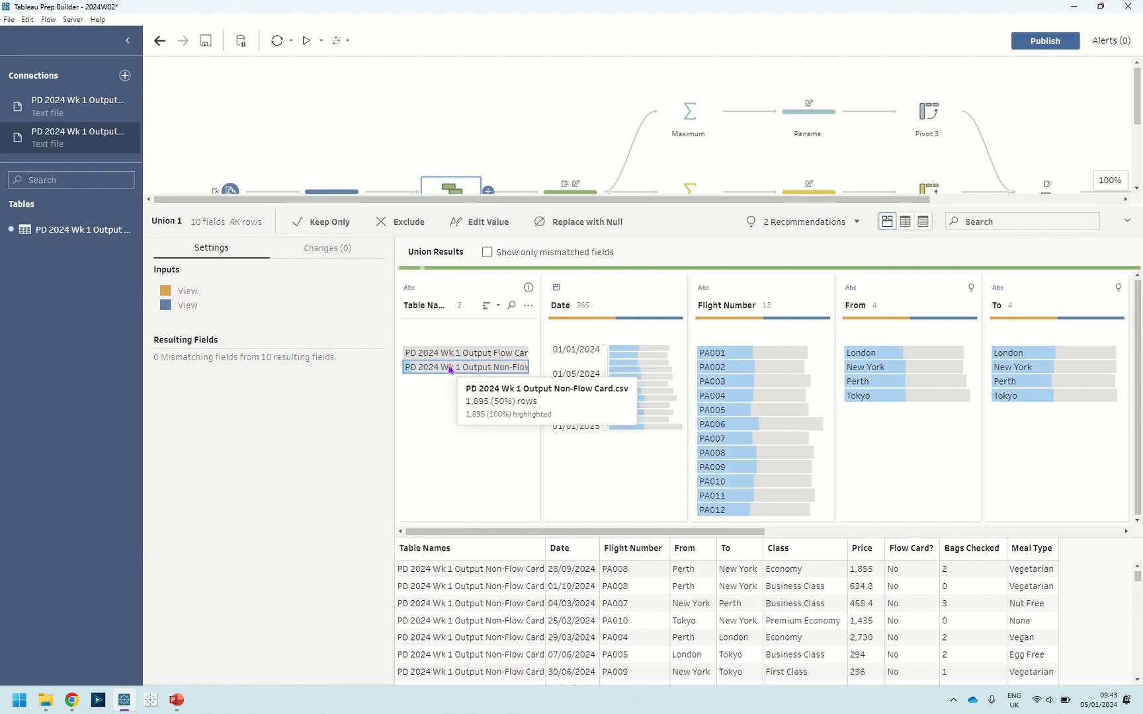
pyautogui.moveTo(510, 204); pyautogui.dragTo(525, 269)
pyautogui.click(526, 269)
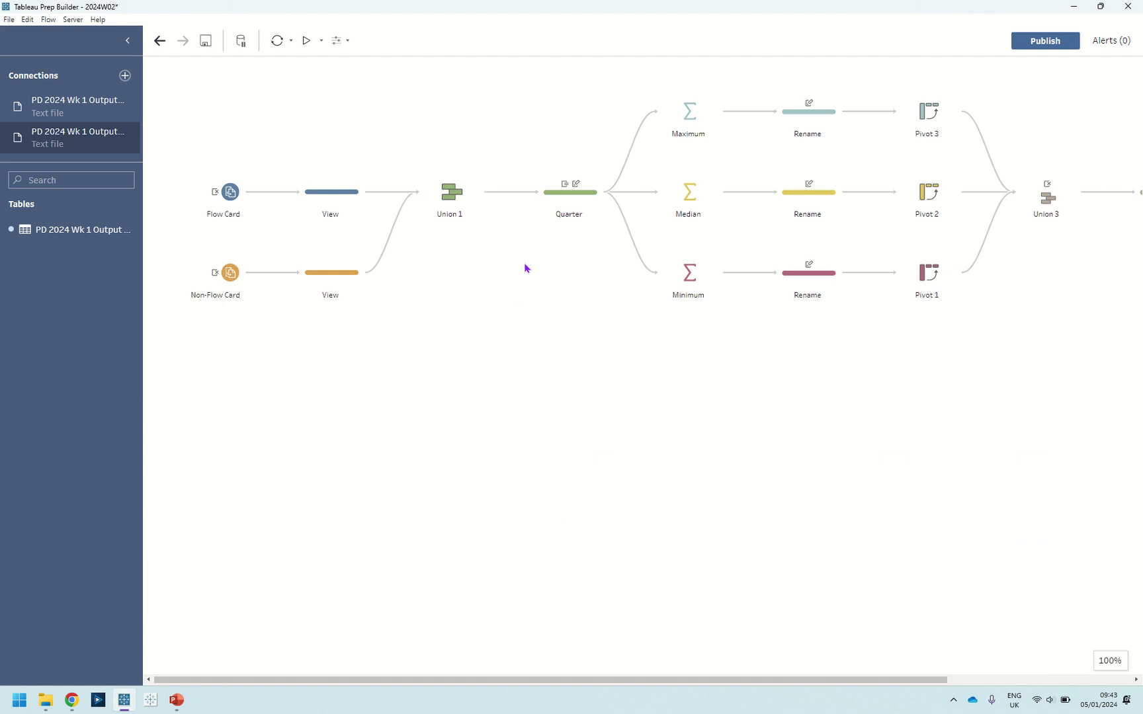
# Review the Quarter step's changes and Union 1's Date > Convert Dates > Quarter Number option without applying it.
pyautogui.click(552, 209)
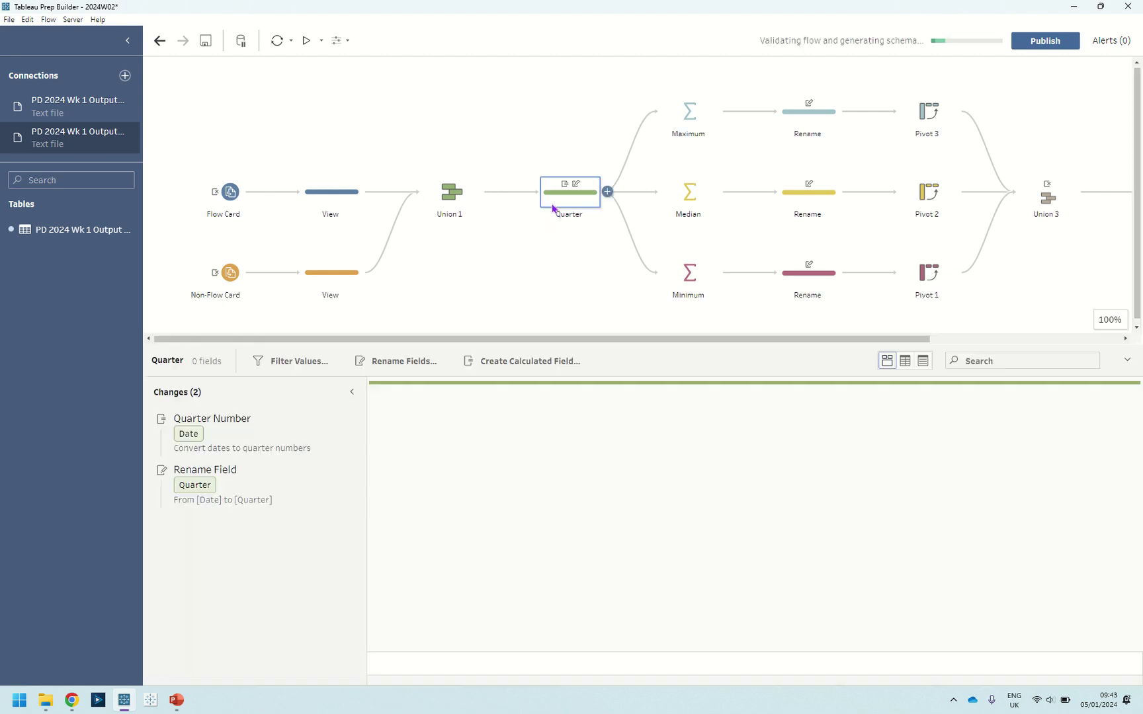
pyautogui.moveTo(561, 343); pyautogui.dragTo(554, 315)
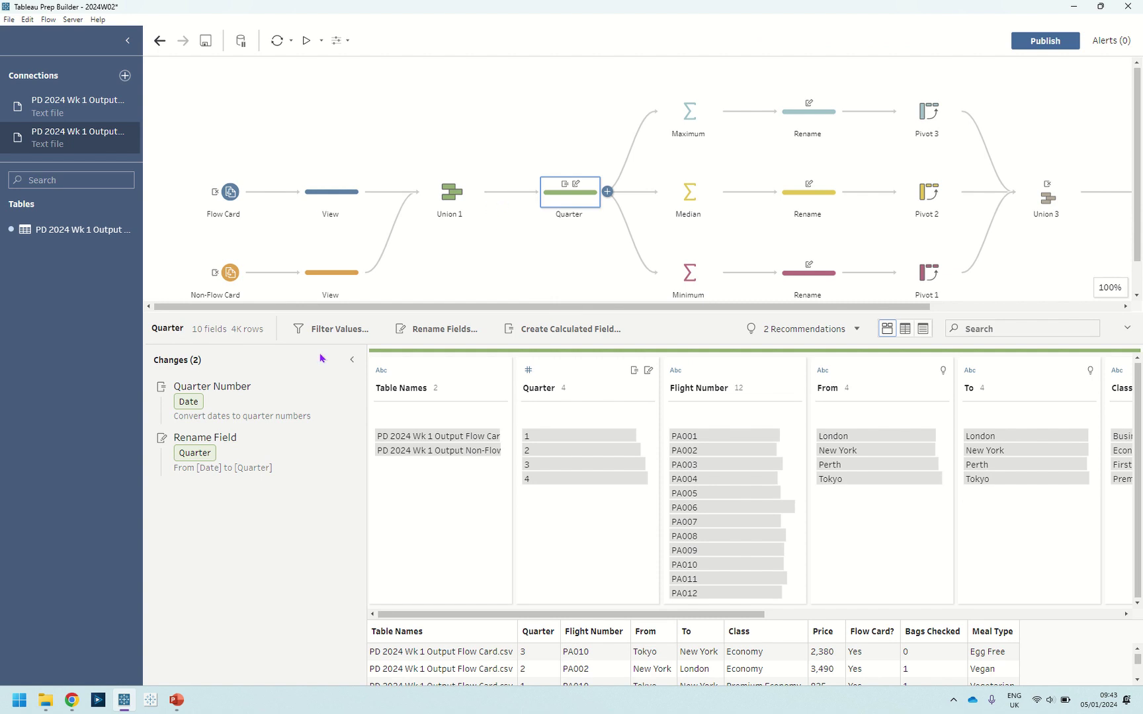
pyautogui.click(470, 201)
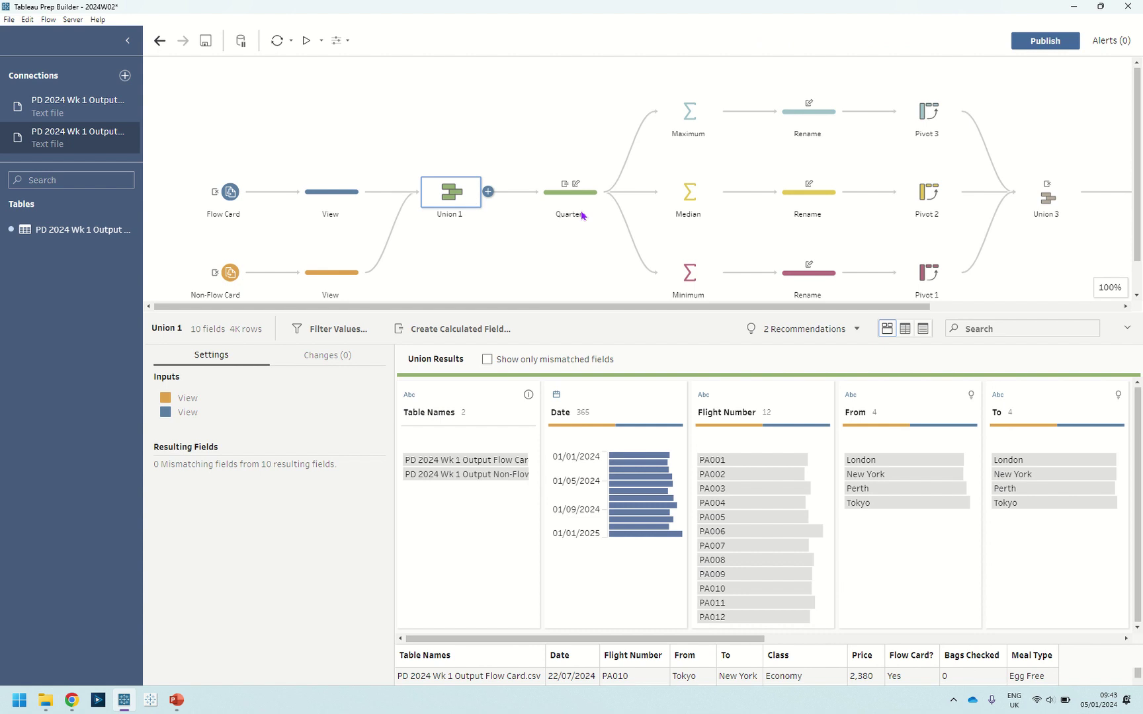
pyautogui.click(622, 396)
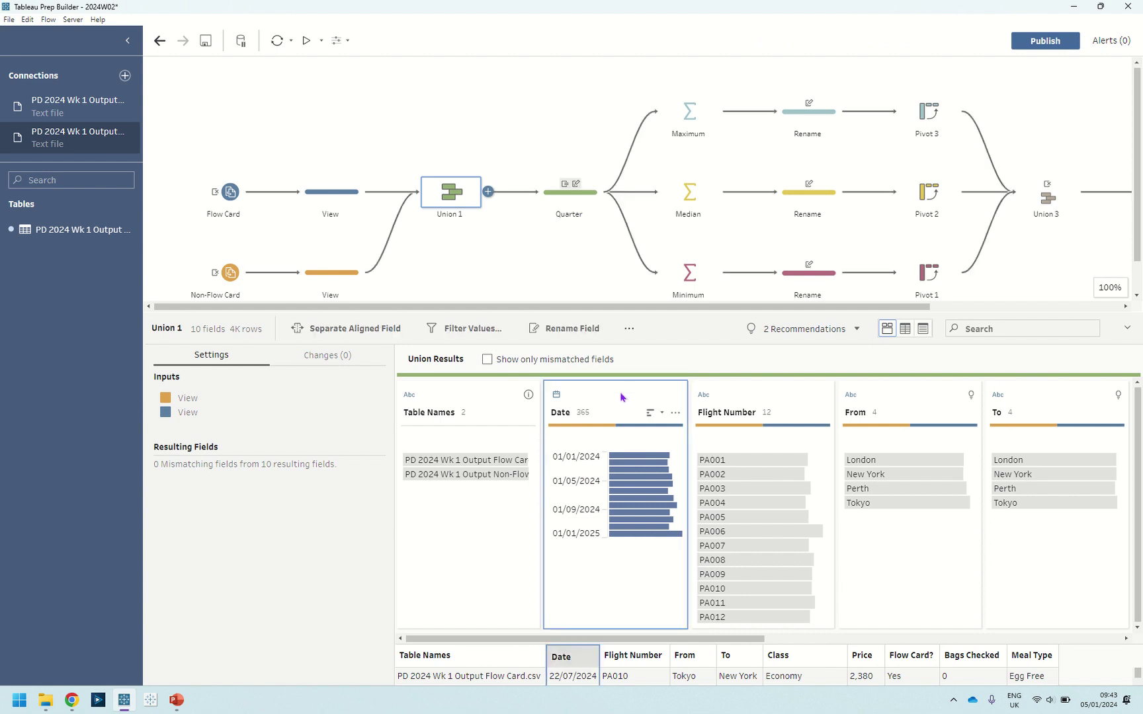
pyautogui.click(675, 413)
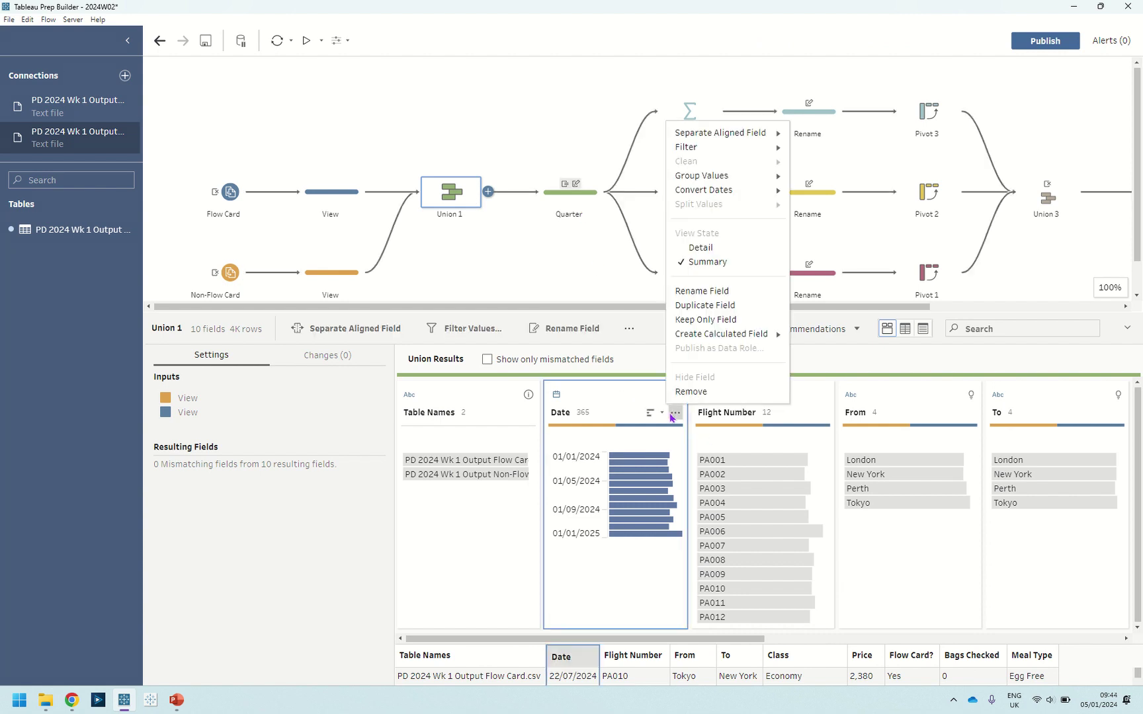
pyautogui.moveTo(740, 193)
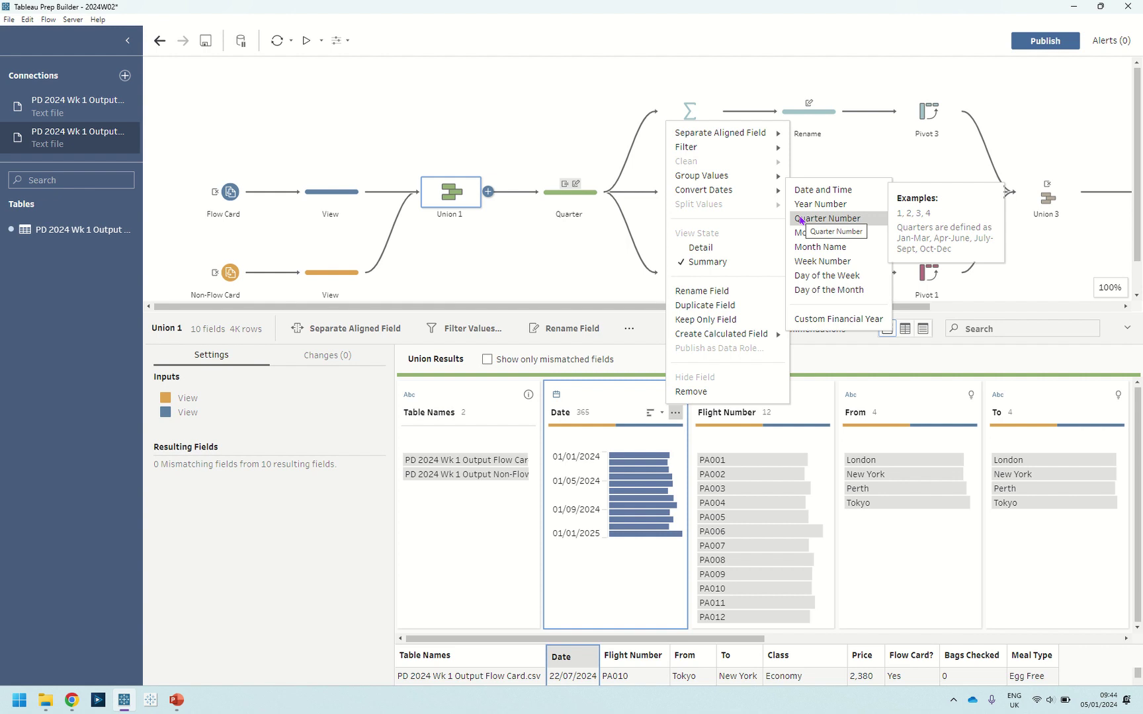
pyautogui.click(581, 202)
pyautogui.click(581, 202)
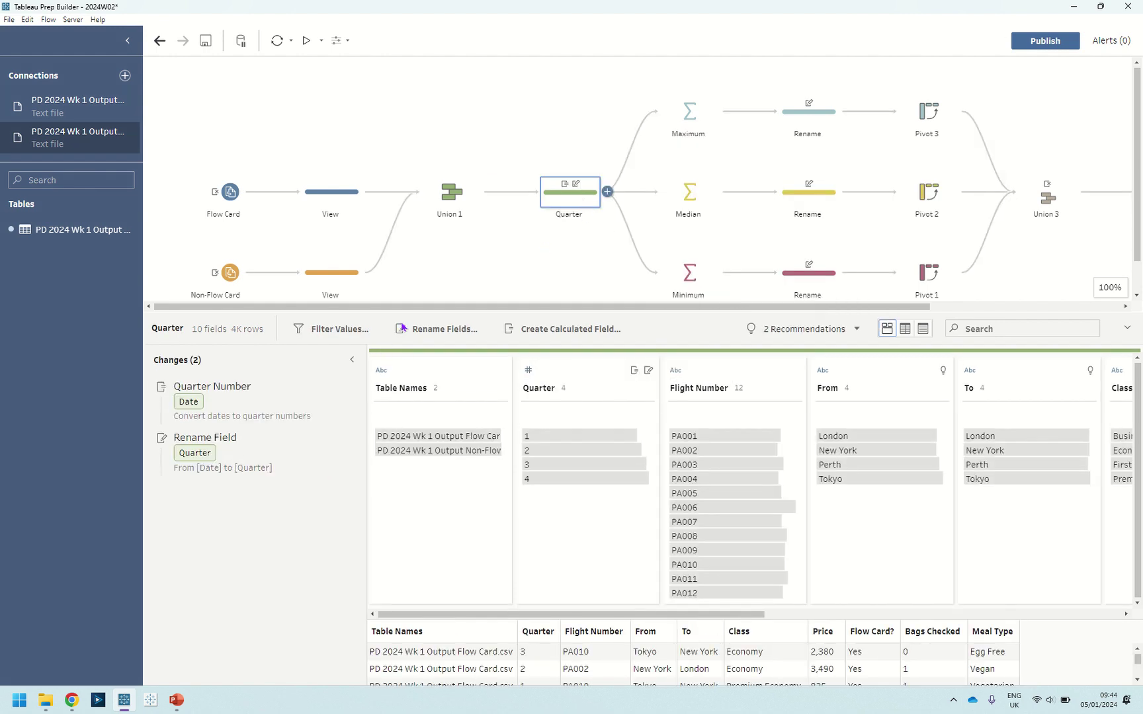
pyautogui.click(276, 390)
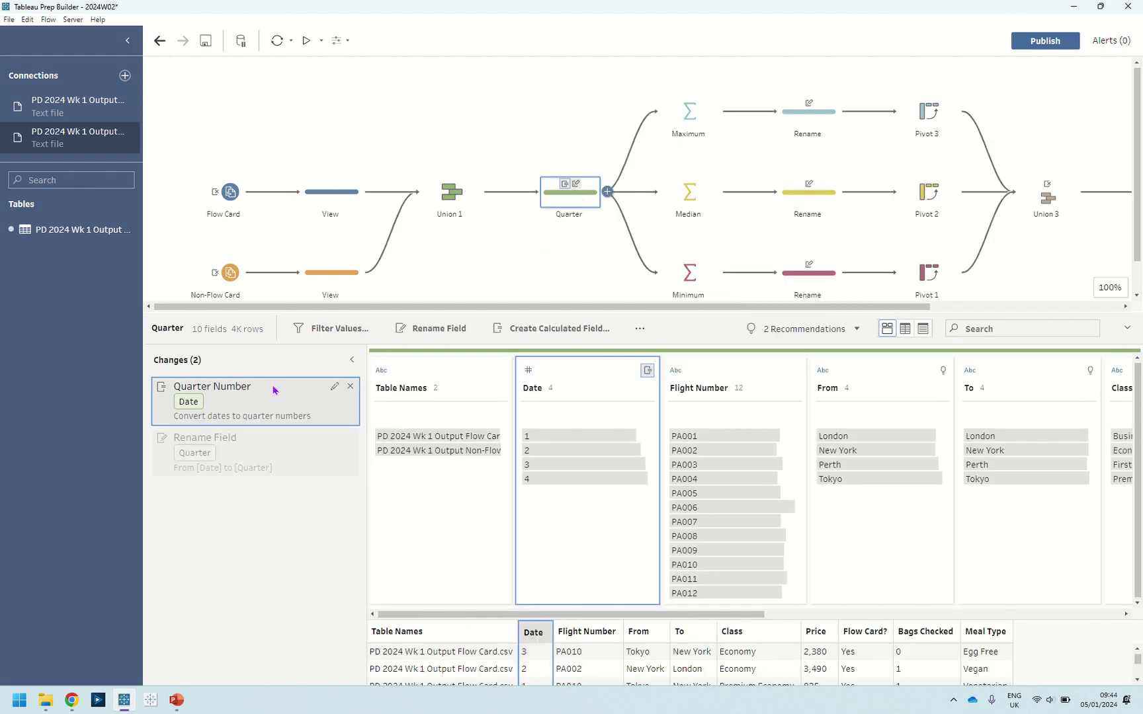
pyautogui.click(336, 394)
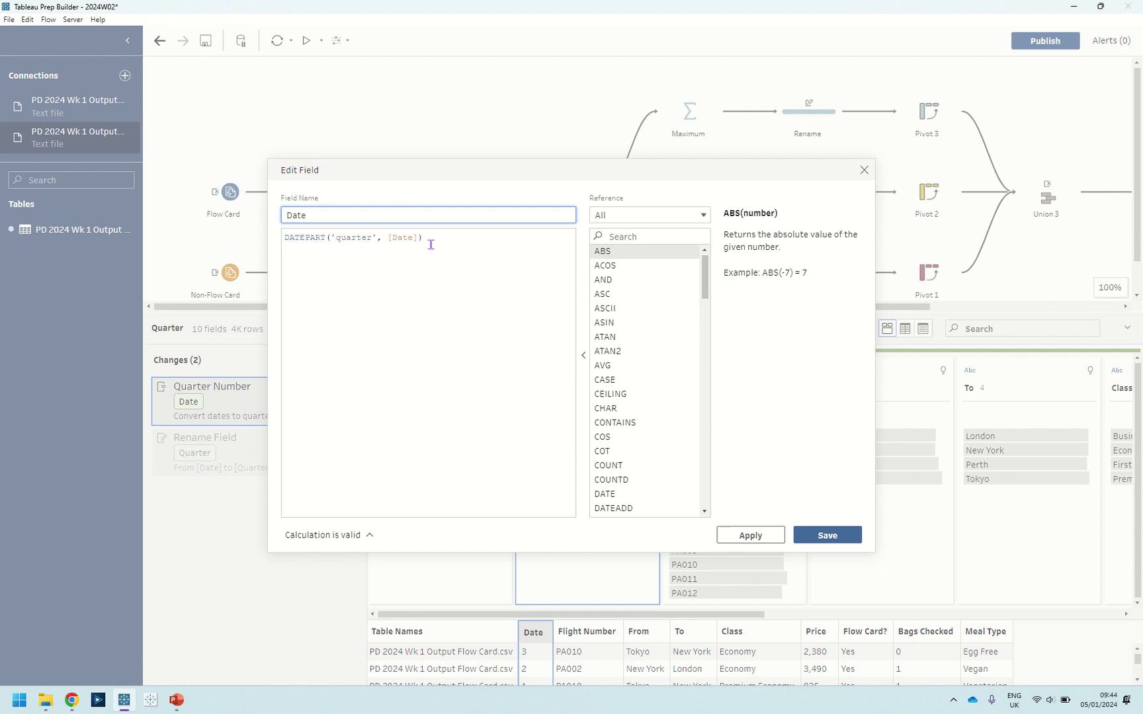
pyautogui.click(864, 170)
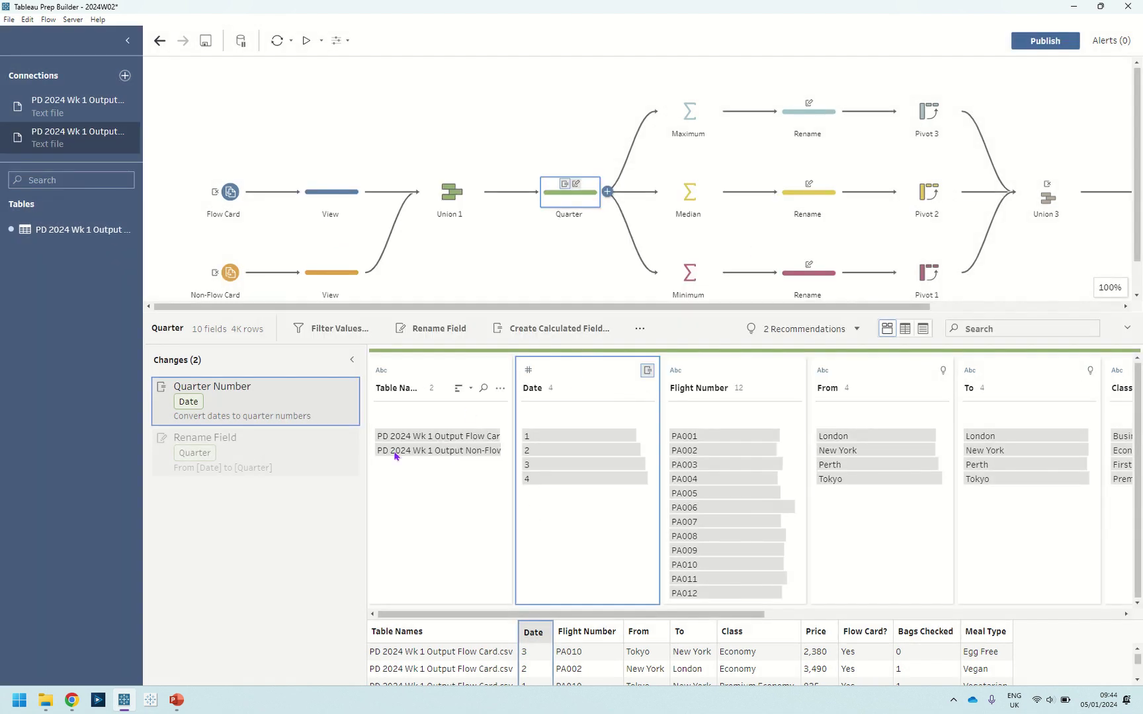
pyautogui.click(262, 459)
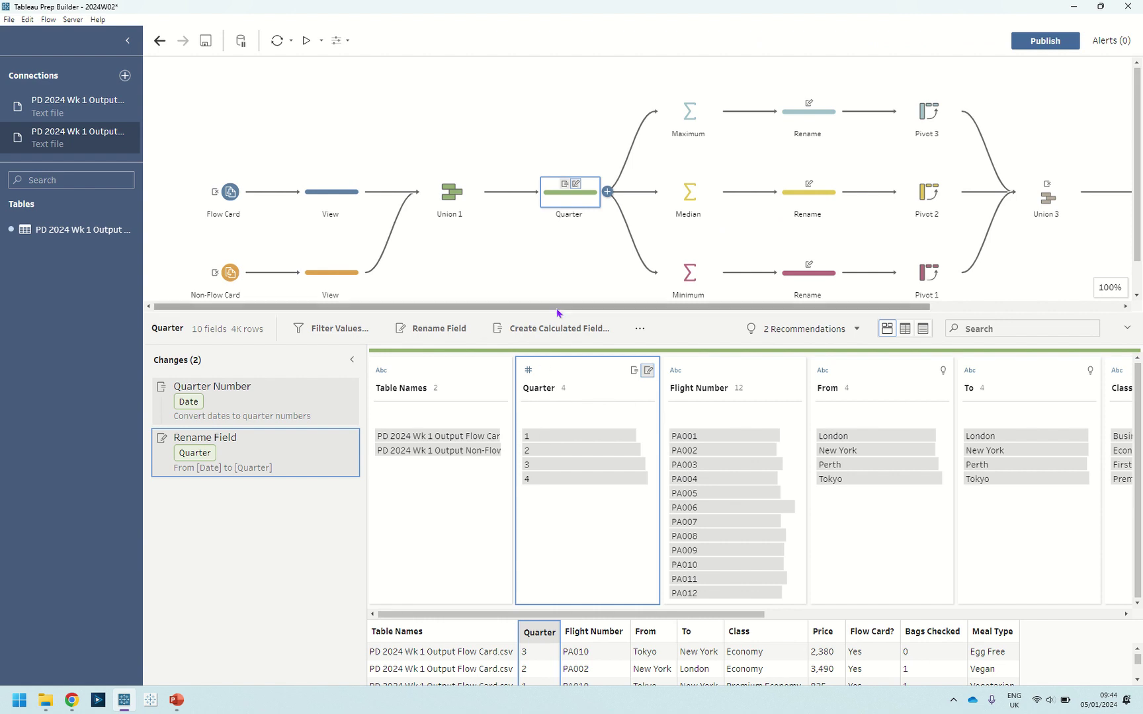
pyautogui.moveTo(559, 313); pyautogui.dragTo(563, 337)
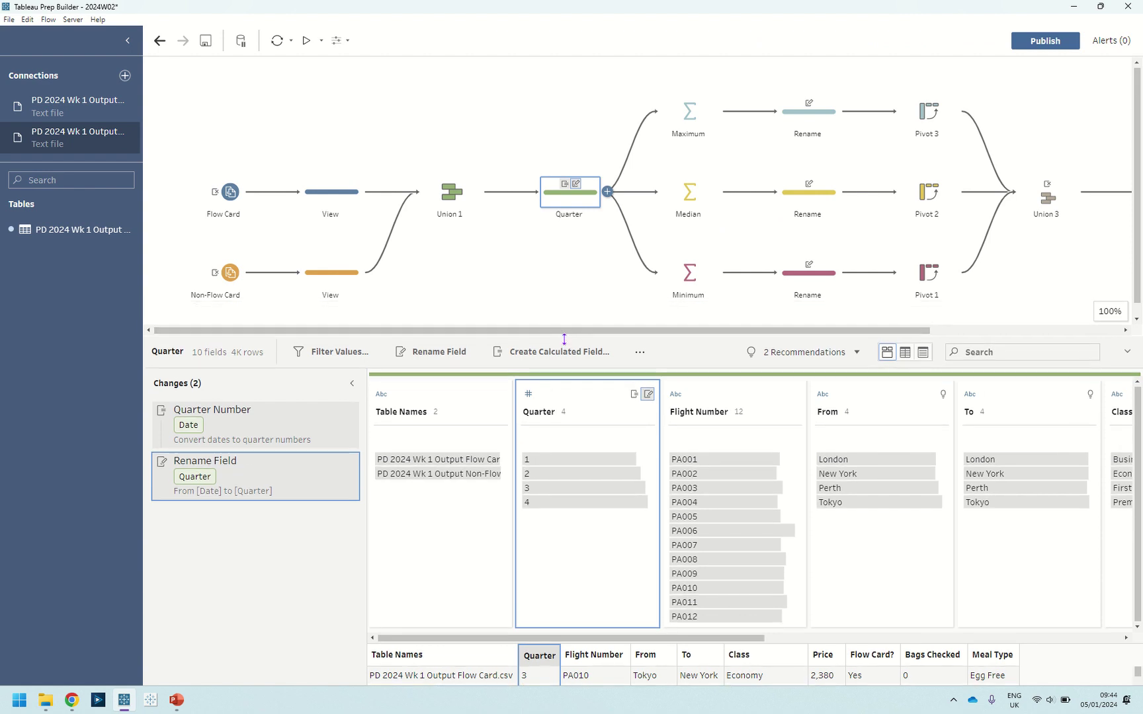
pyautogui.hscroll(4, 567, 278)
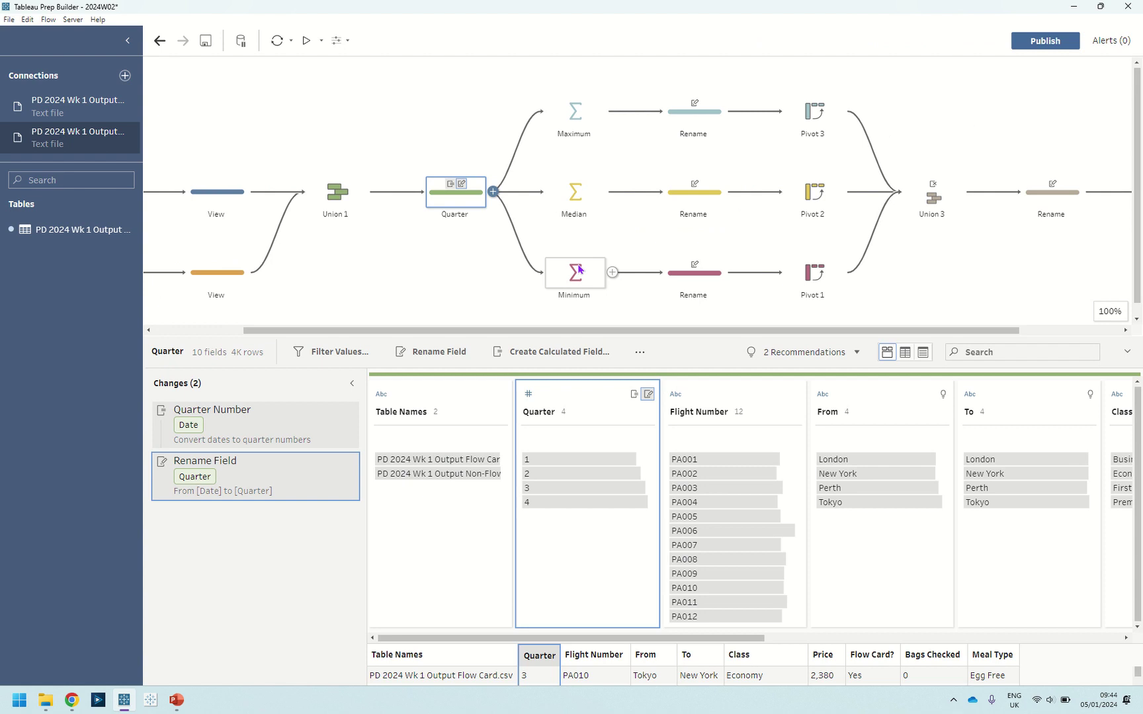
# In the Median step, move Price, Flow Card?, Class and Quarter into Additional Fields.
pyautogui.click(567, 194)
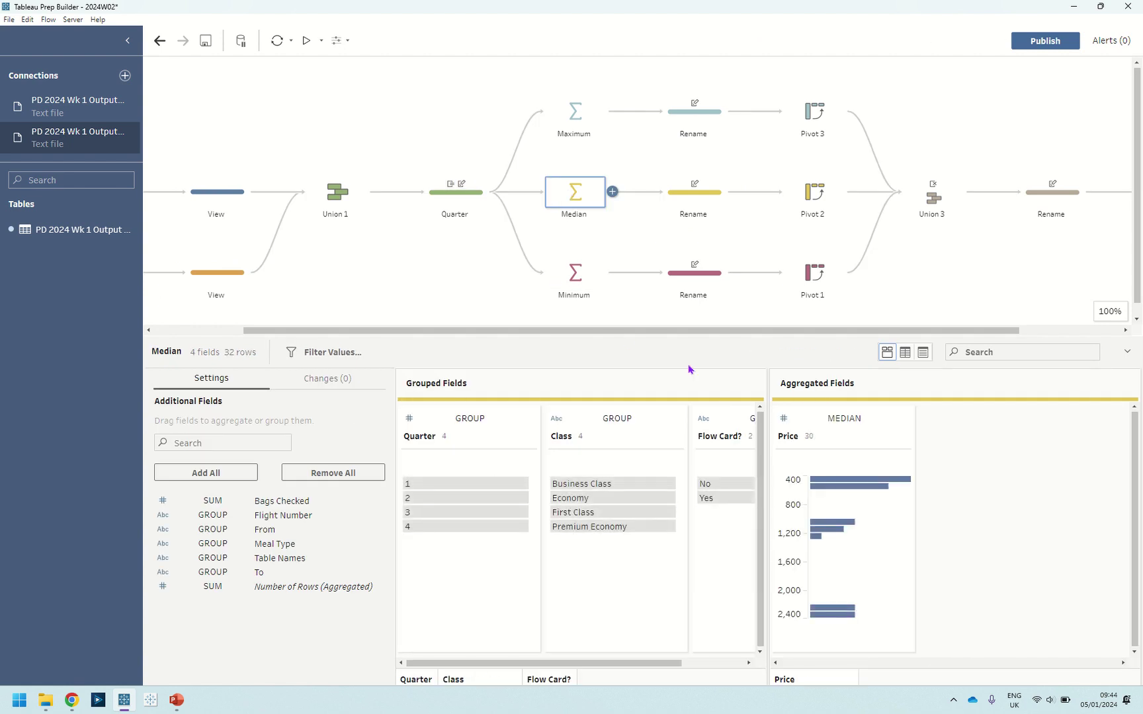
pyautogui.moveTo(684, 334); pyautogui.dragTo(661, 282)
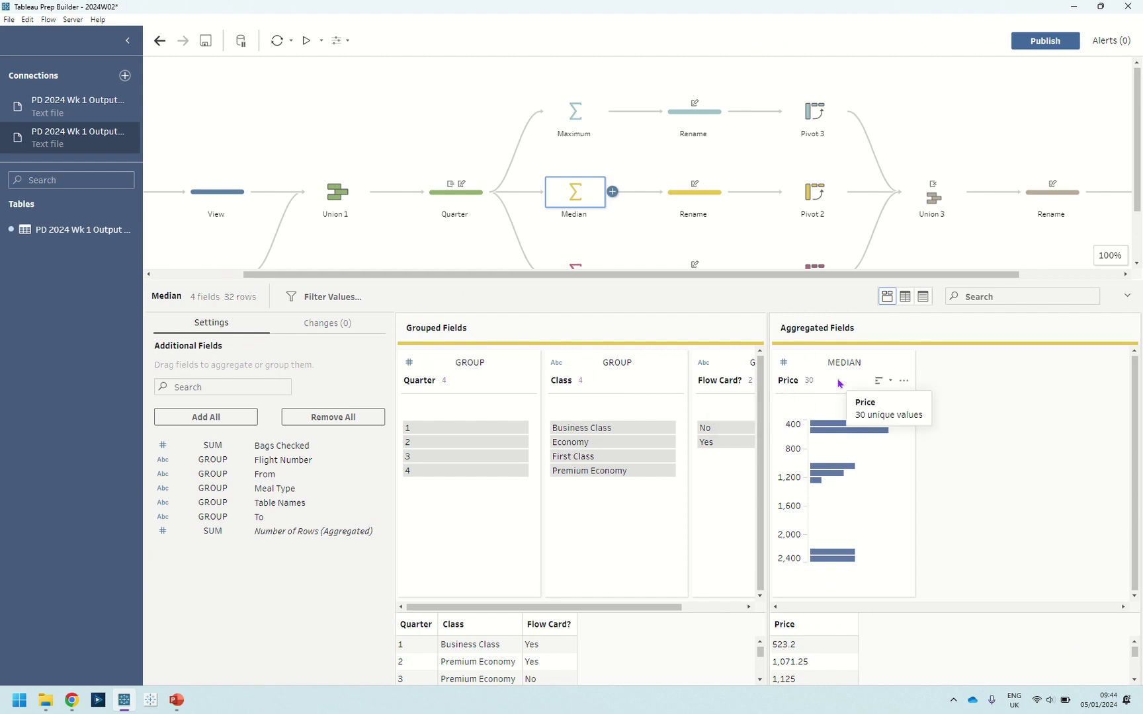
pyautogui.moveTo(838, 384); pyautogui.dragTo(136, 591)
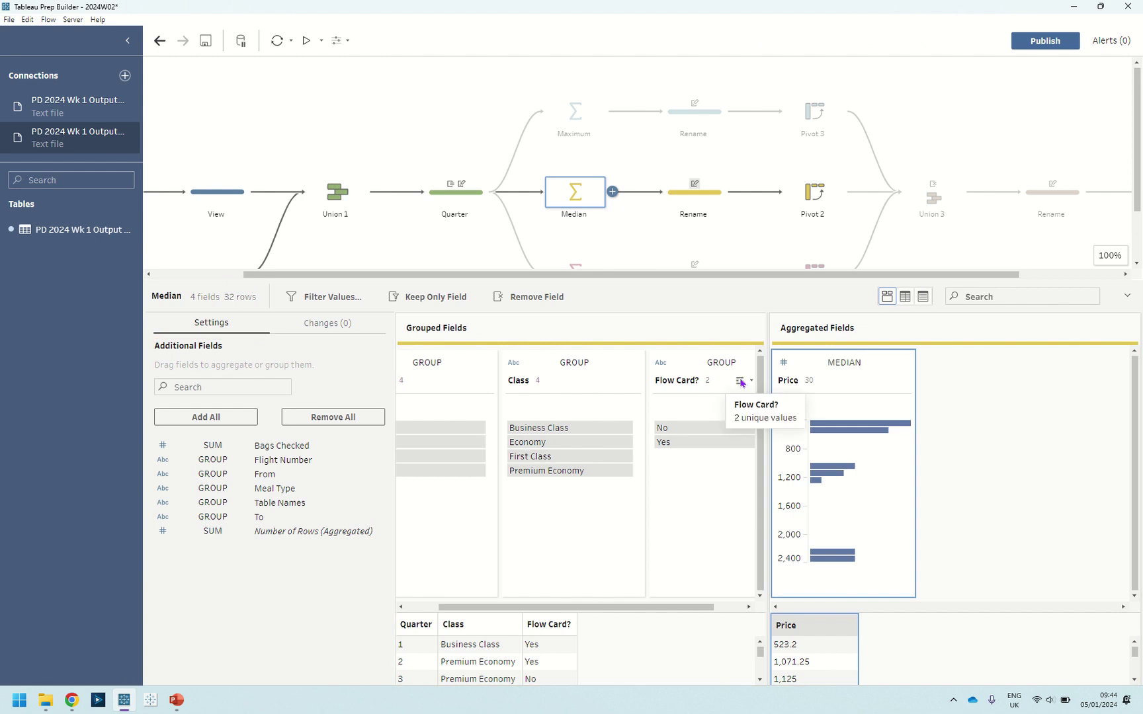
pyautogui.moveTo(849, 383); pyautogui.dragTo(351, 567)
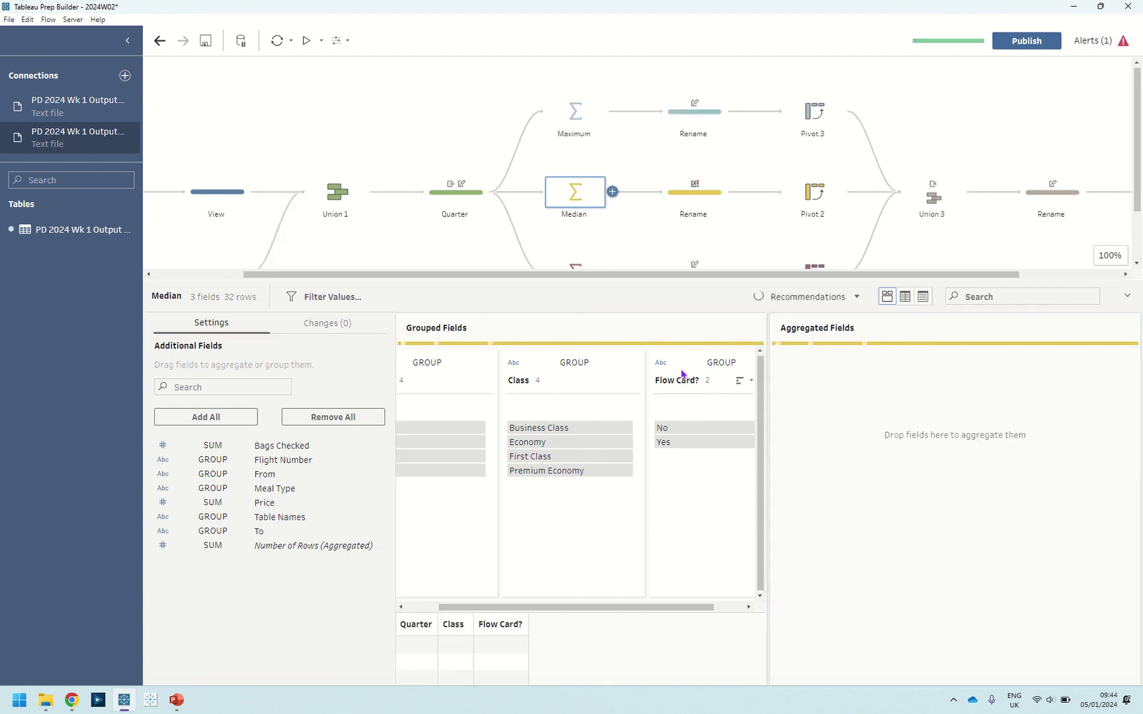
pyautogui.click(684, 359)
pyautogui.click(684, 359)
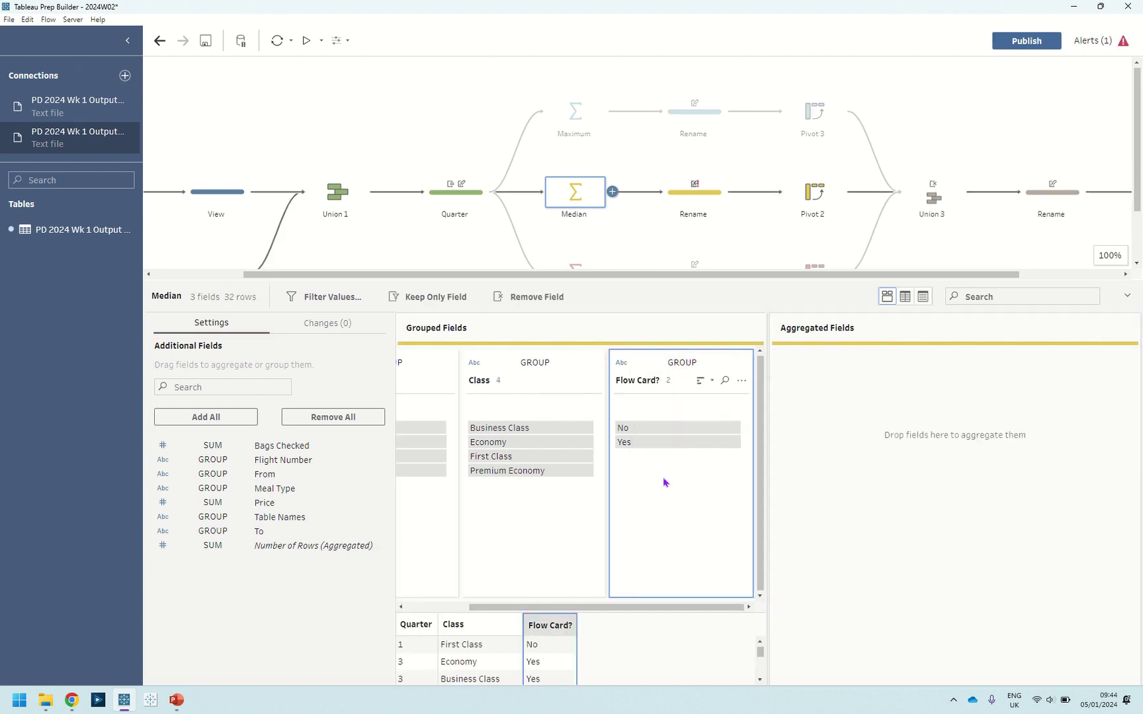
pyautogui.moveTo(629, 360); pyautogui.dragTo(299, 533)
pyautogui.moveTo(576, 364); pyautogui.dragTo(281, 565)
pyautogui.moveTo(529, 362); pyautogui.dragTo(305, 554)
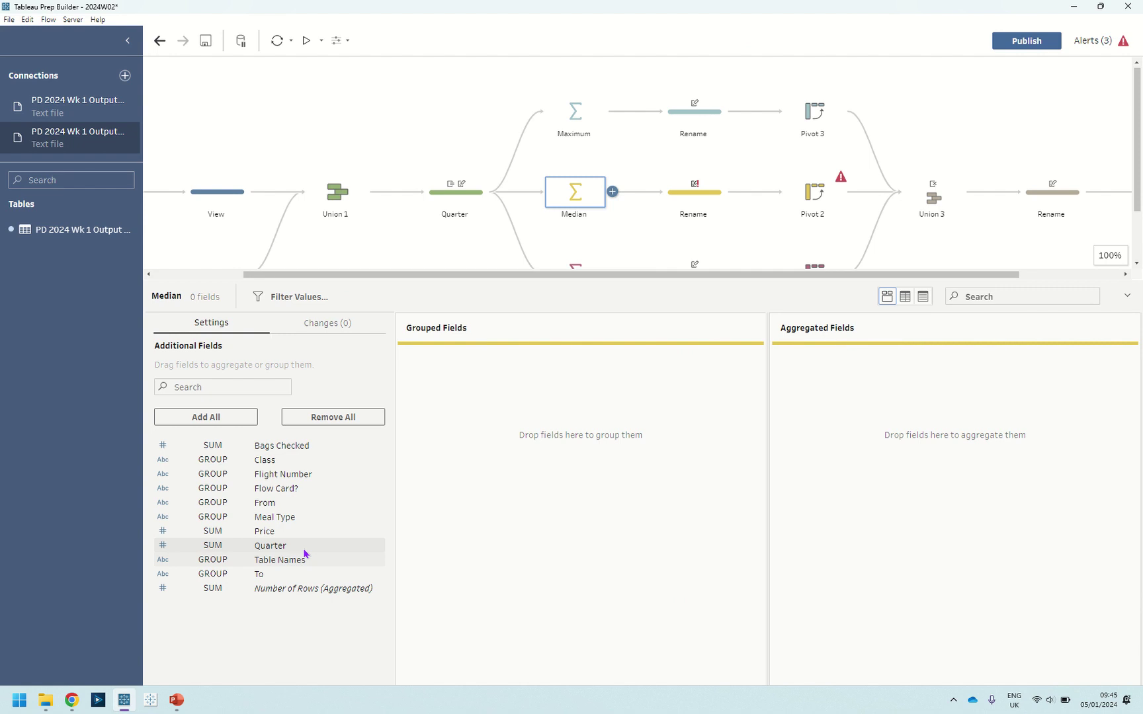
# Put Class, Flow Card? and Quarter back into the Median step's Grouped Fields.
pyautogui.click(266, 461)
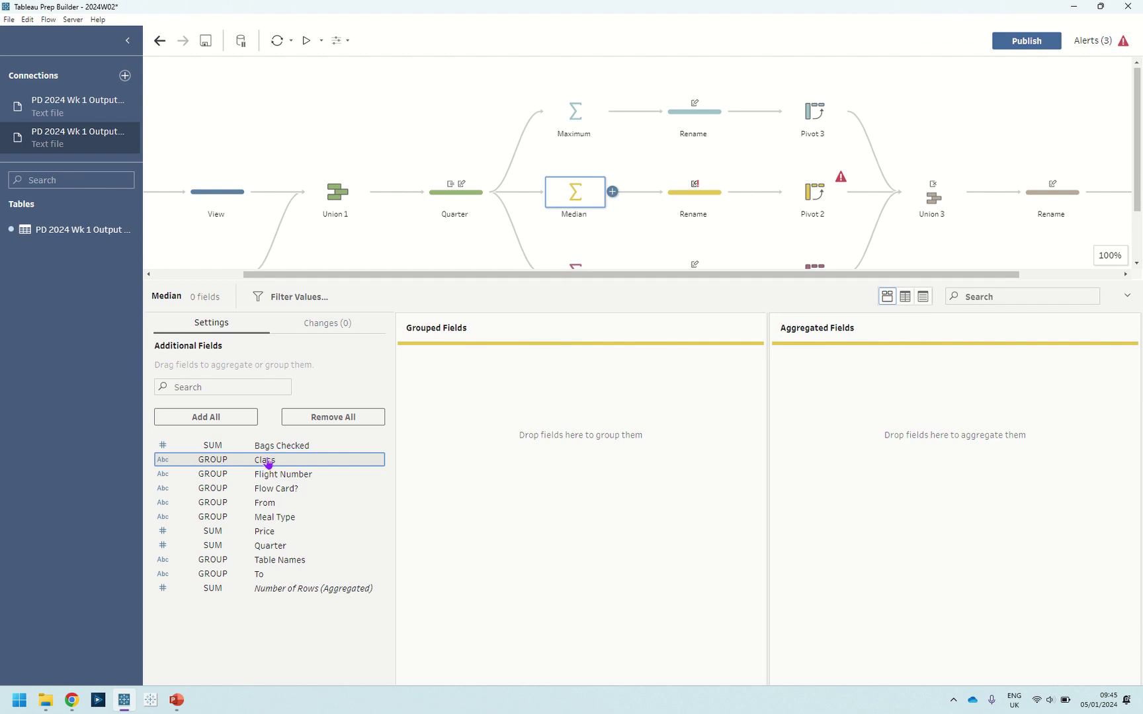
pyautogui.moveTo(268, 464); pyautogui.dragTo(460, 430)
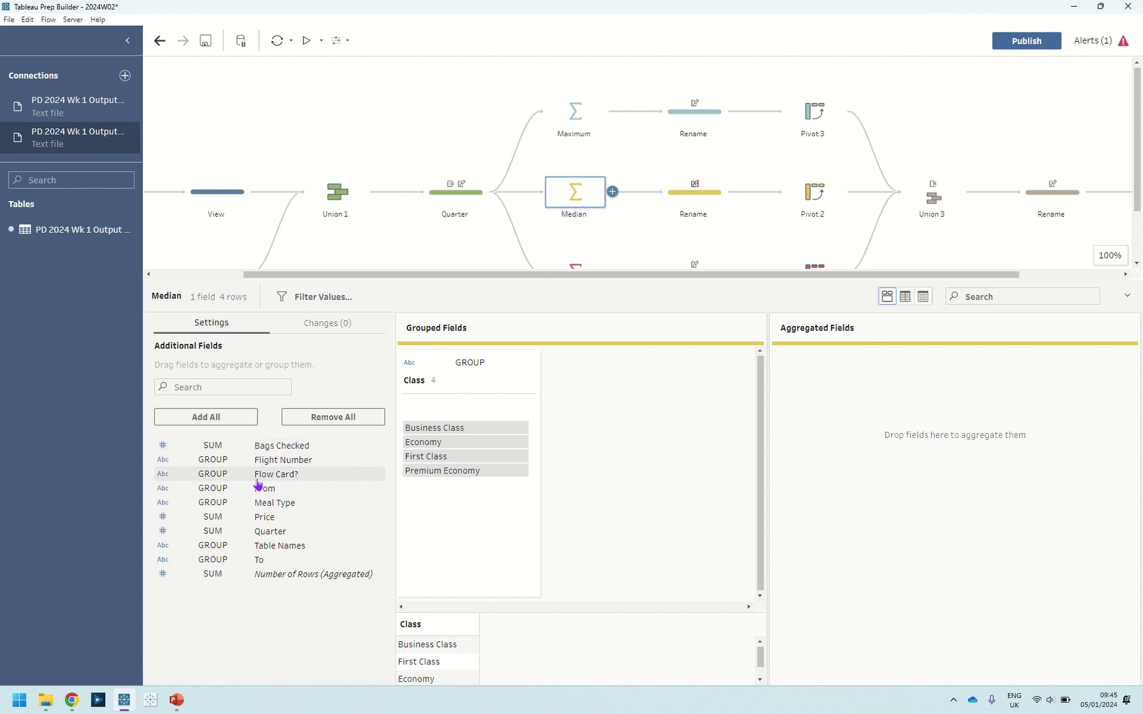
pyautogui.moveTo(257, 479); pyautogui.dragTo(559, 436)
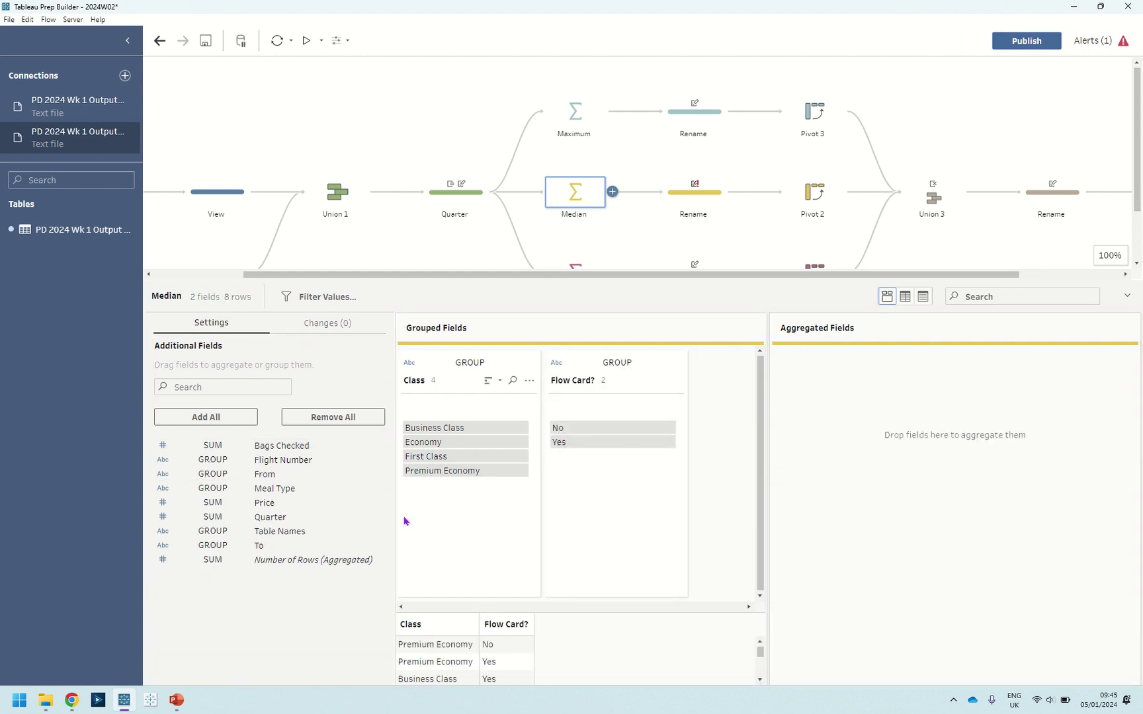
pyautogui.moveTo(270, 519); pyautogui.dragTo(701, 440)
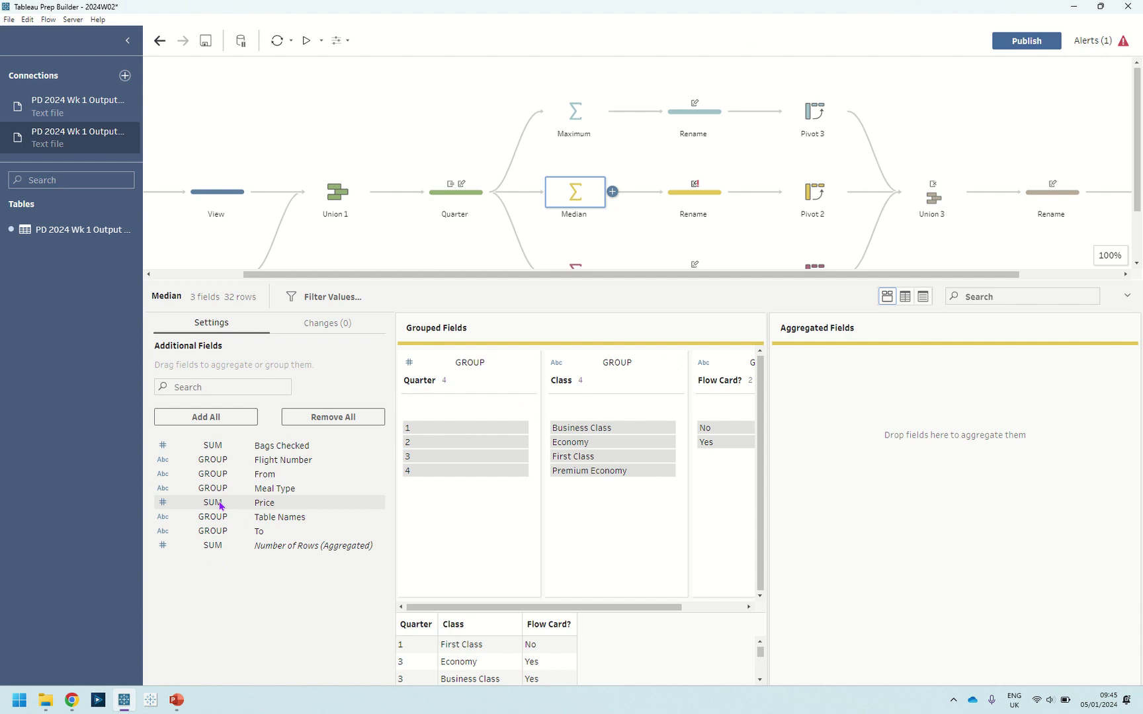
# Change Price's aggregation from SUM to Median in the Median step.
pyautogui.click(213, 503)
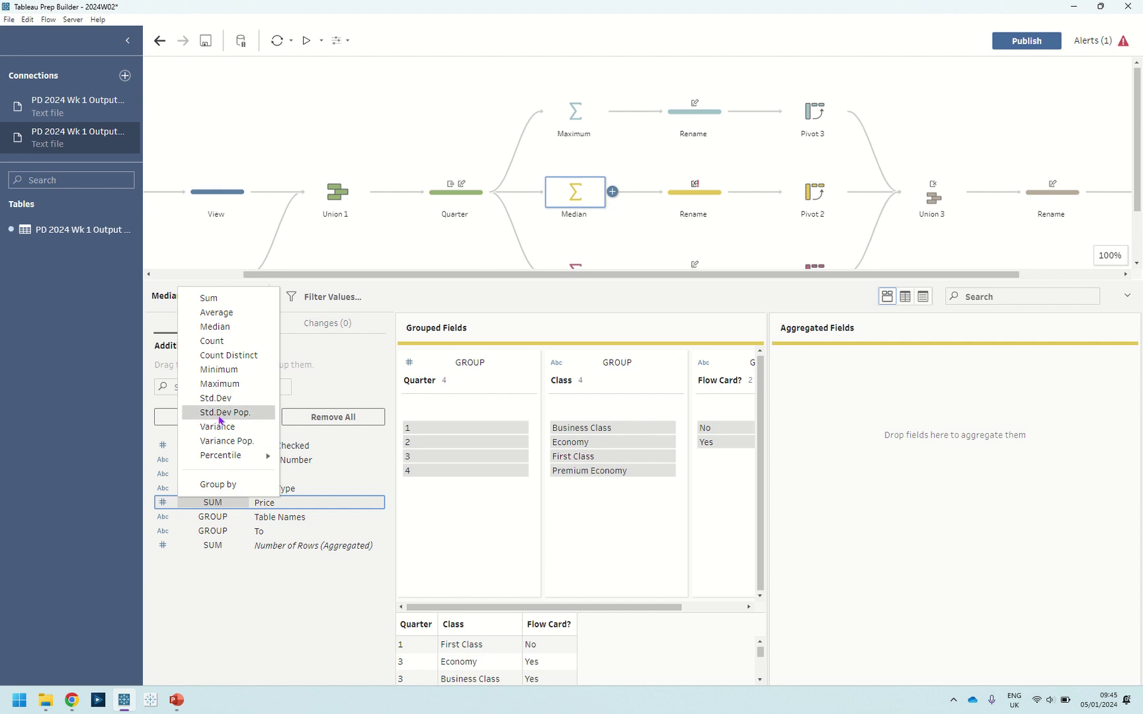
pyautogui.click(227, 334)
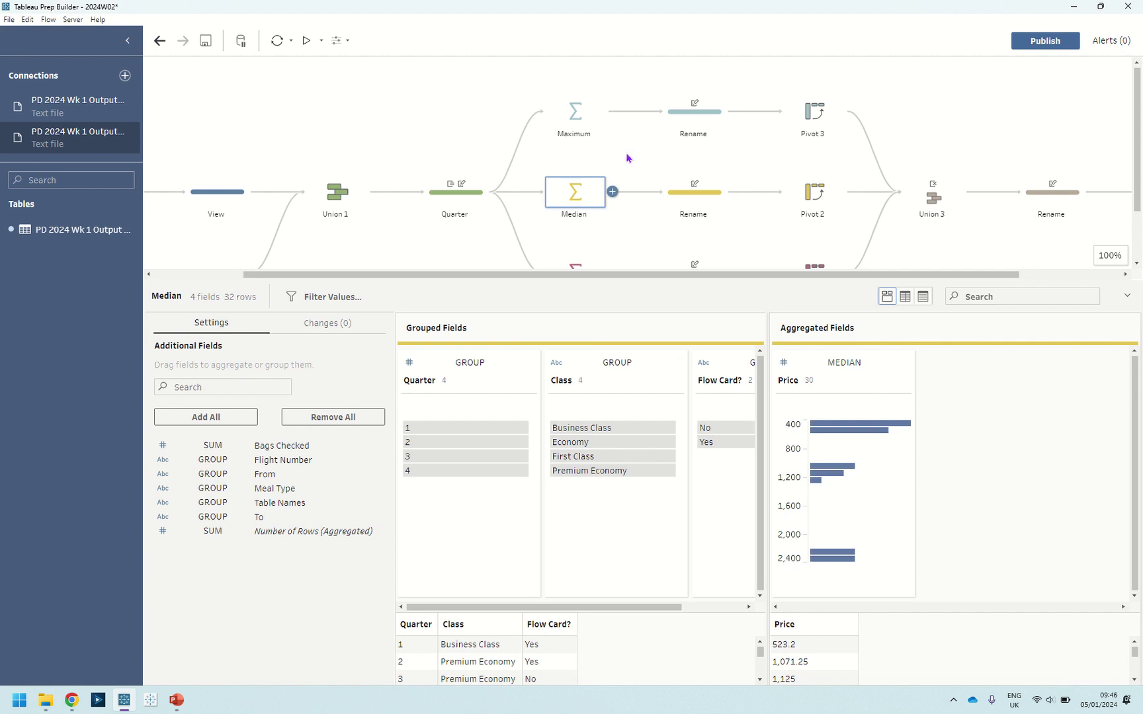
# Set the Maximum step to aggregate Price as Maximum.
pyautogui.click(583, 124)
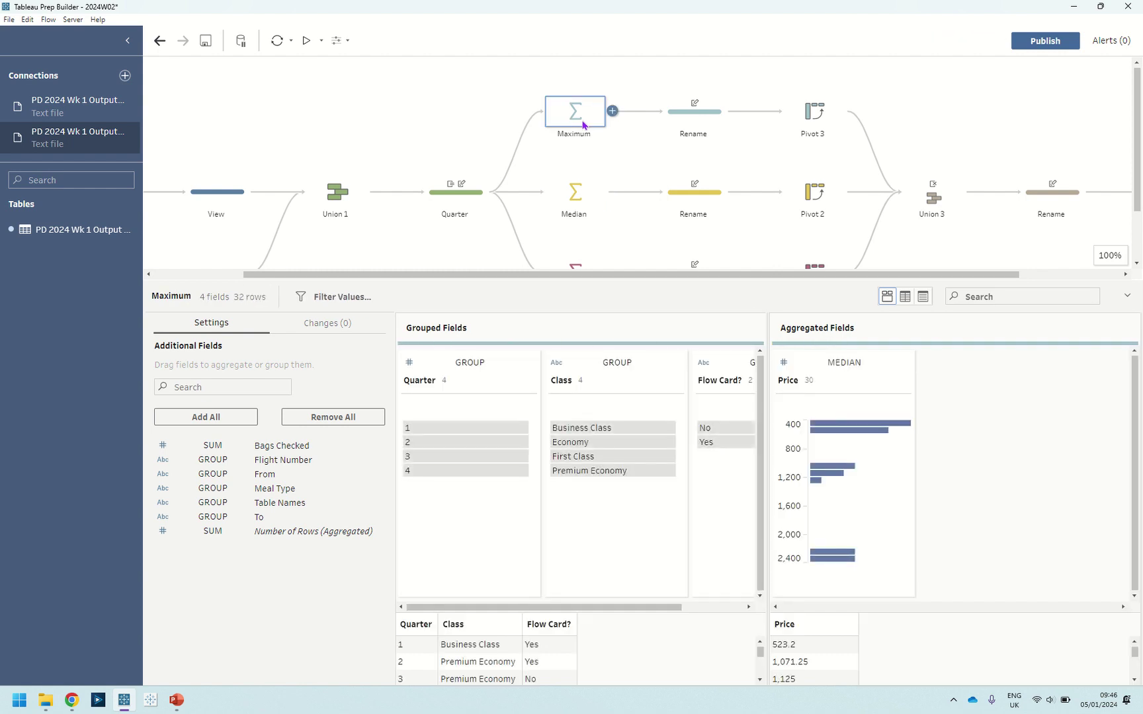
pyautogui.click(579, 195)
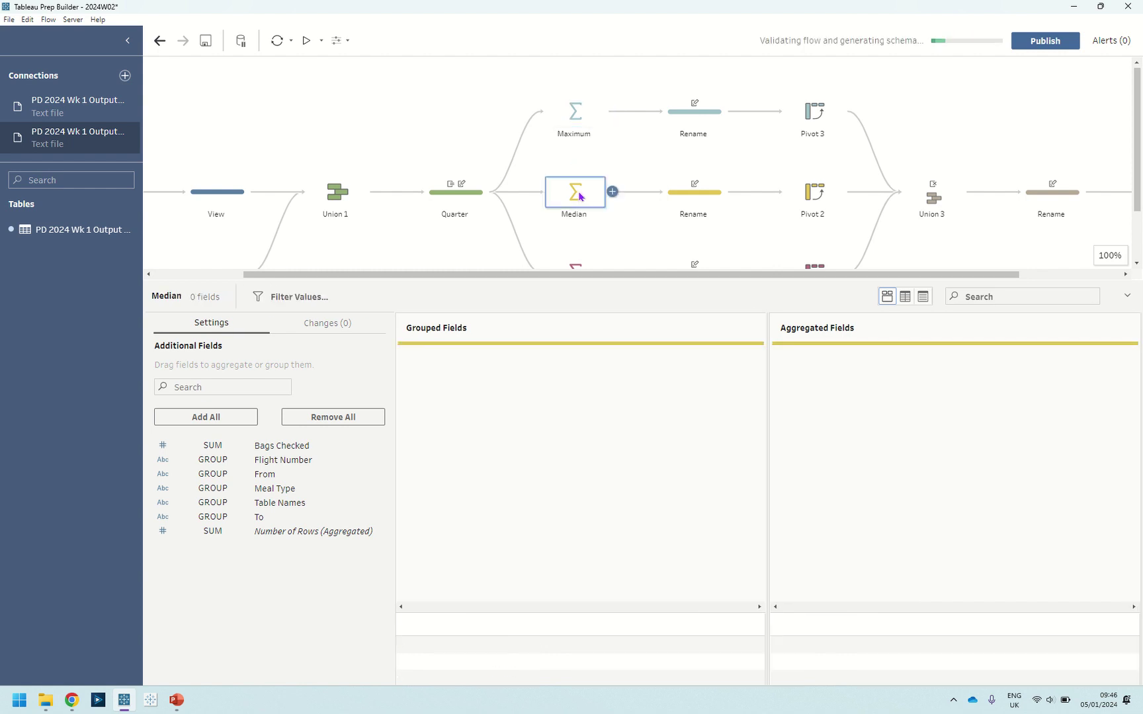
pyautogui.click(574, 120)
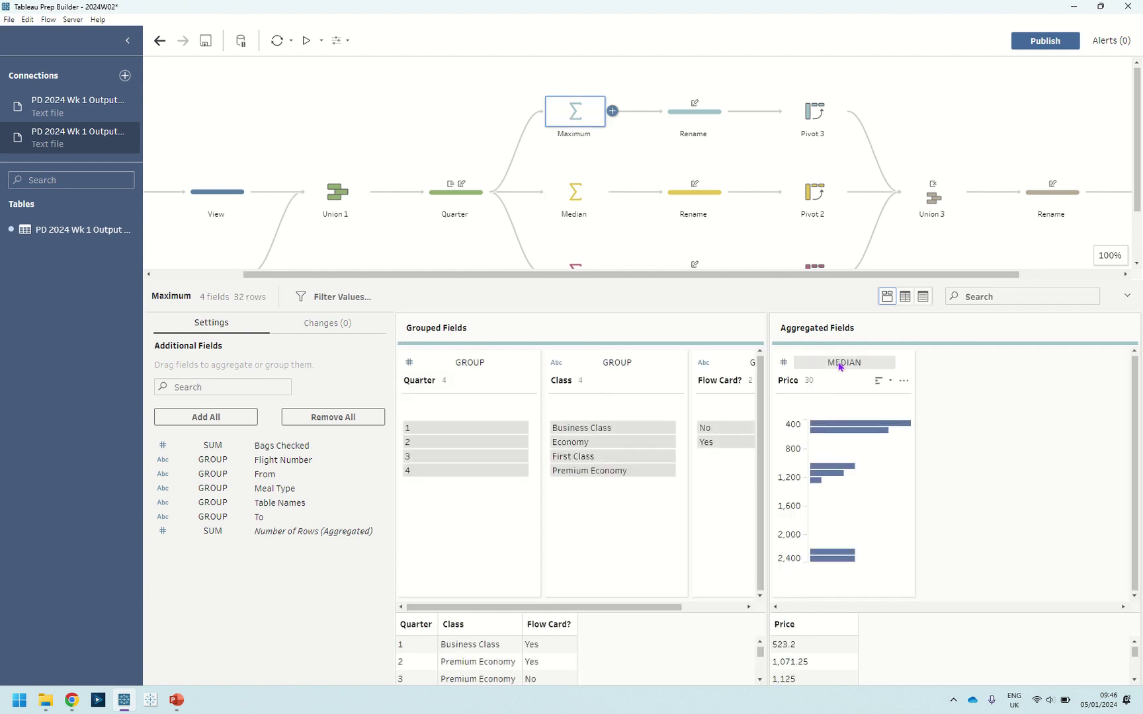
pyautogui.click(839, 363)
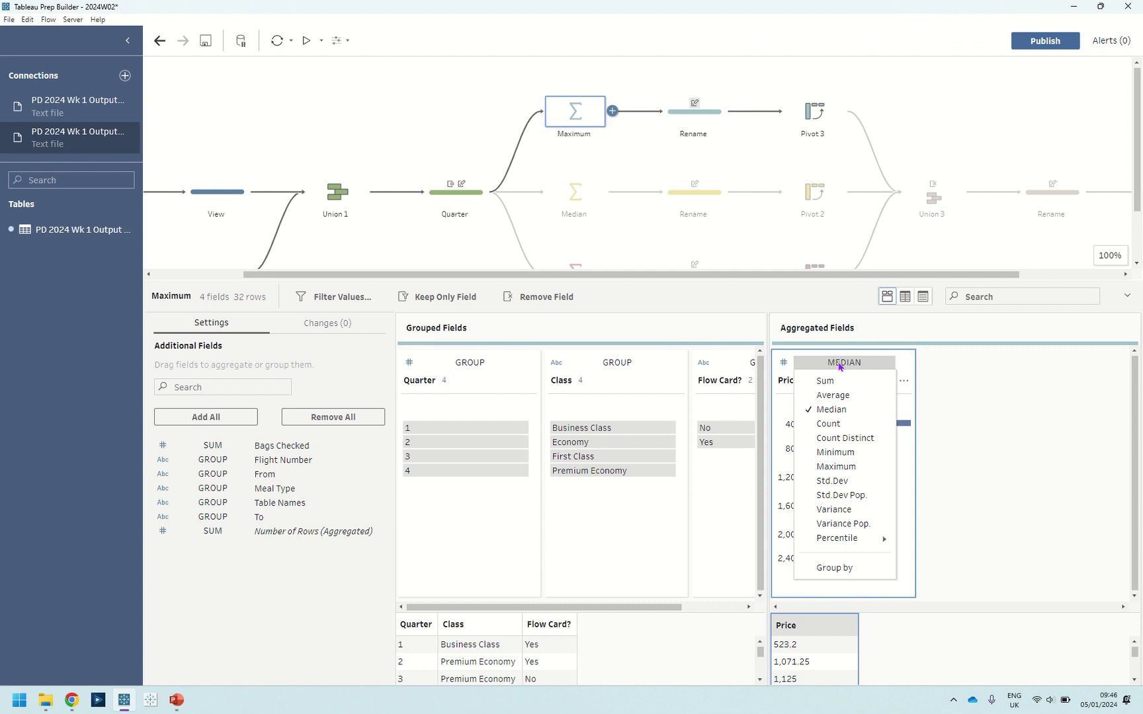
pyautogui.click(839, 466)
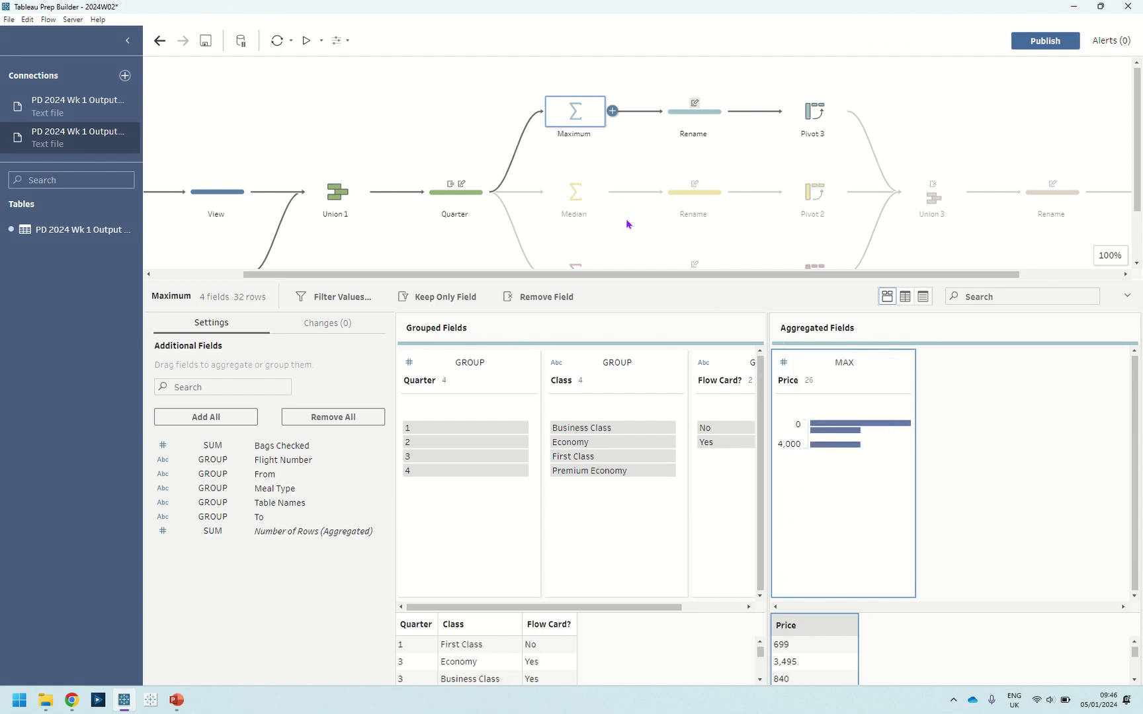
pyautogui.scroll(-1, 627, 223)
# Set the Minimum step to aggregate Price as Minimum.
pyautogui.click(592, 223)
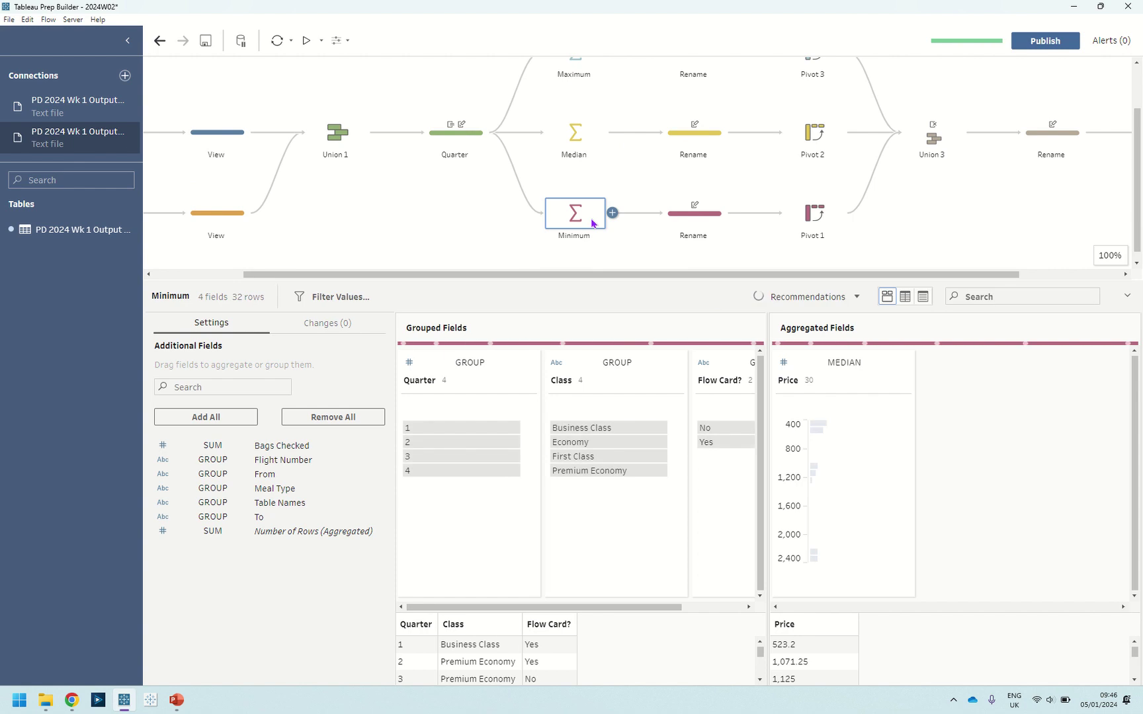
pyautogui.click(853, 363)
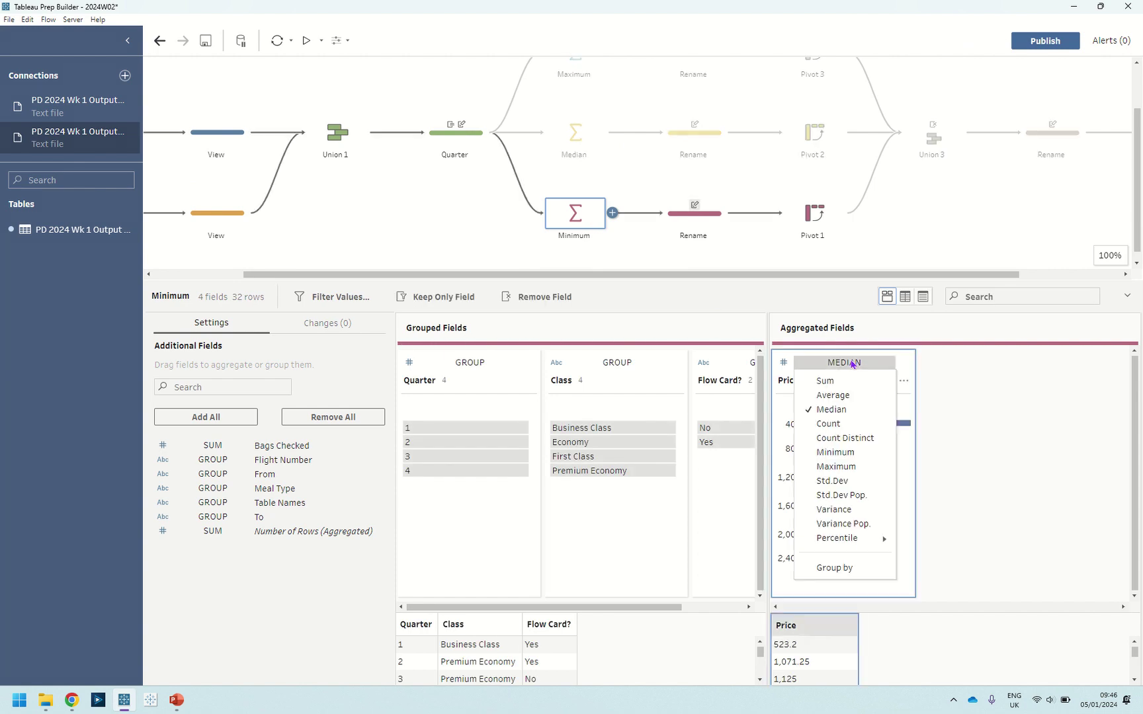
pyautogui.click(848, 454)
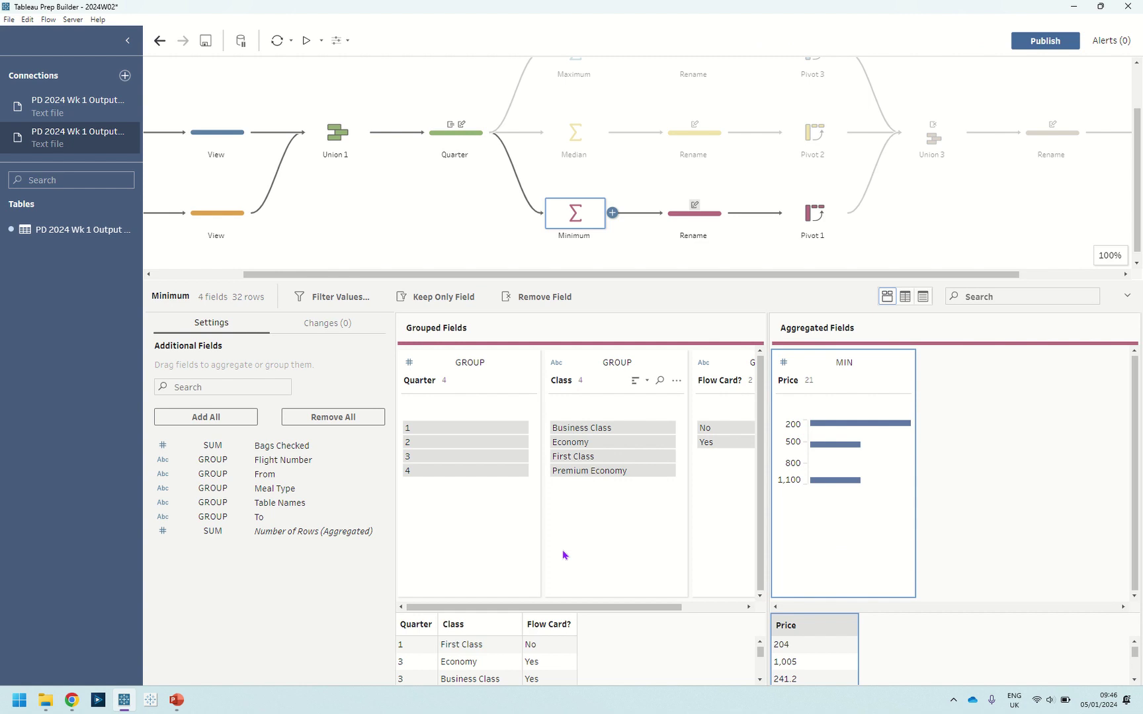
pyautogui.scroll(1, 679, 255)
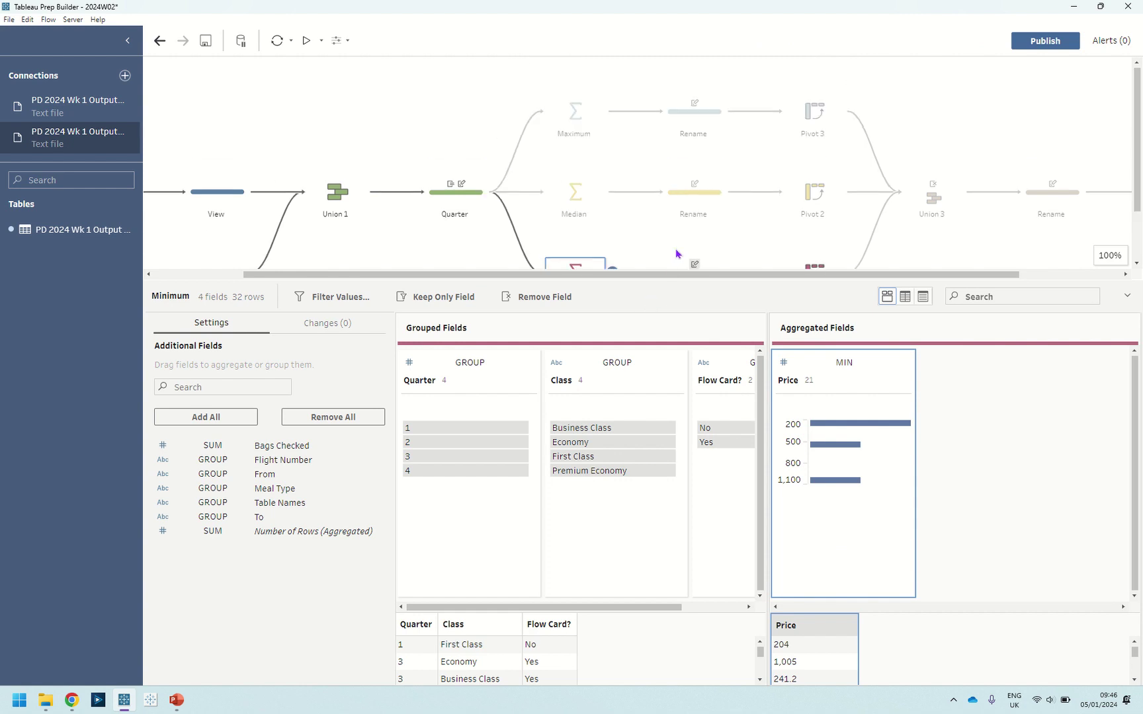
# Check the Price field options, then look through the Maximum, Median and Minimum rename steps.
pyautogui.click(786, 386)
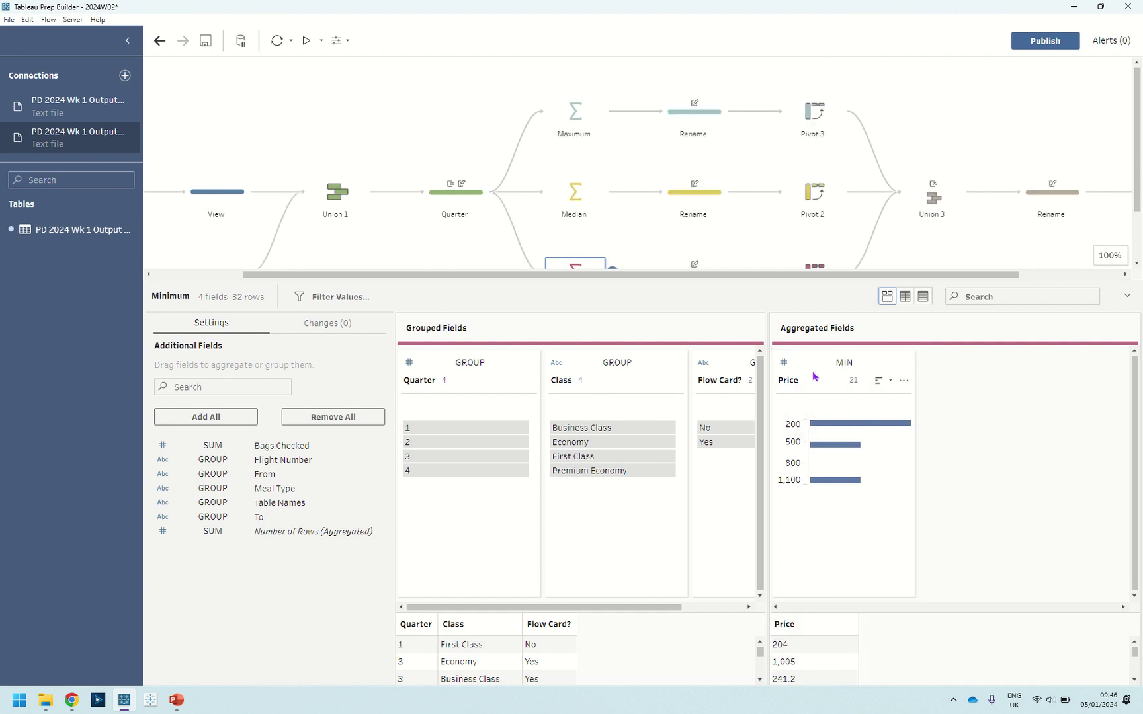
pyautogui.click(905, 382)
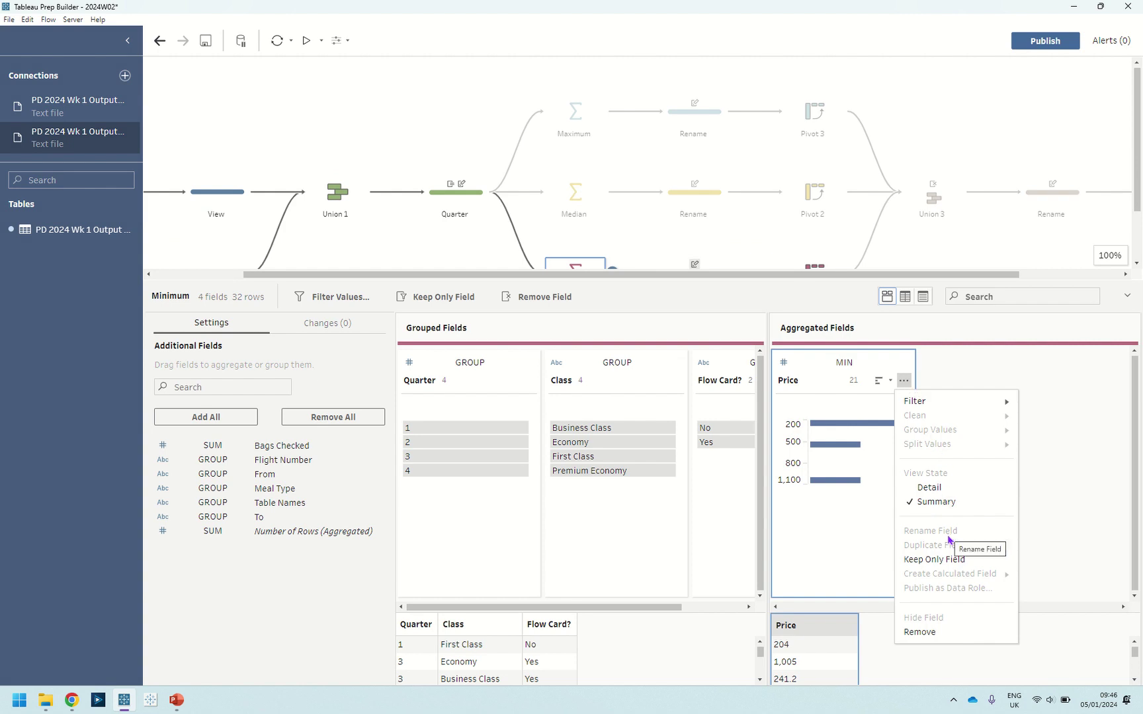
pyautogui.click(792, 308)
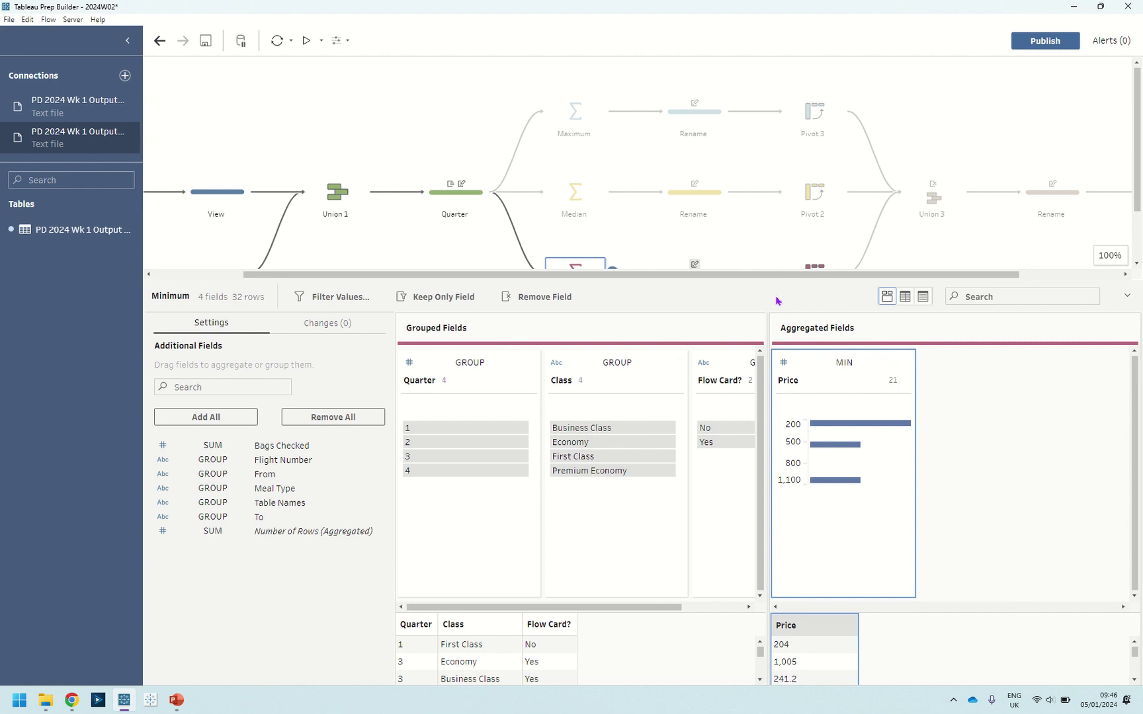
pyautogui.click(695, 123)
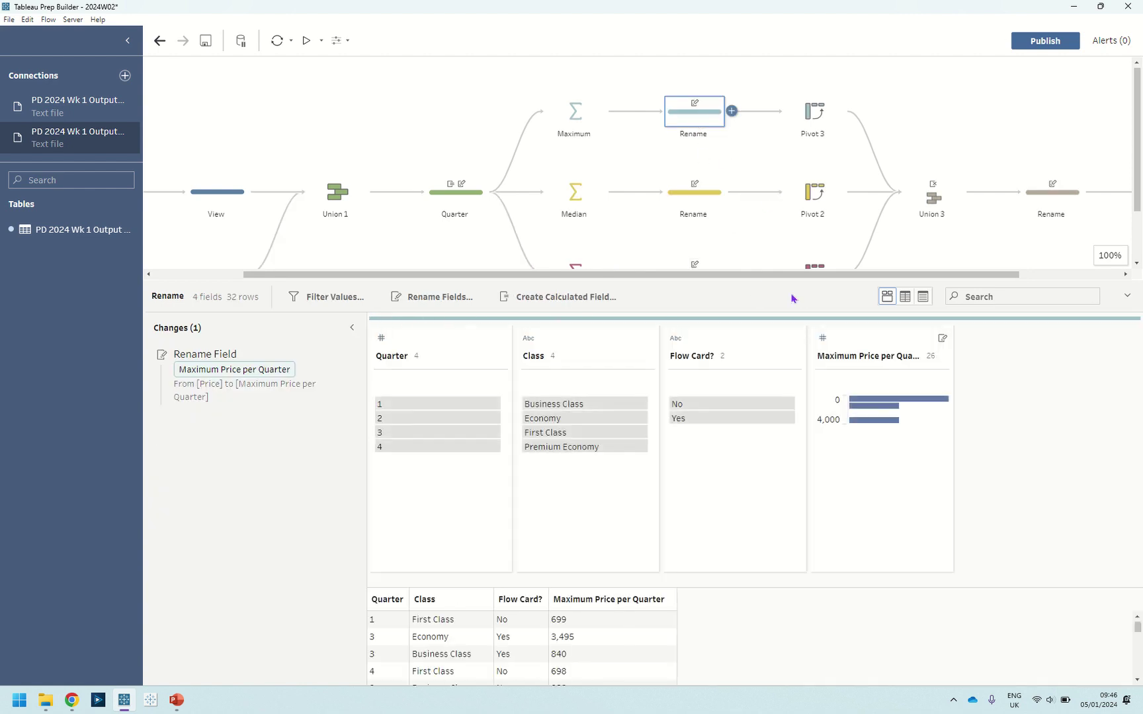
pyautogui.scroll(-1, 739, 228)
pyautogui.click(700, 158)
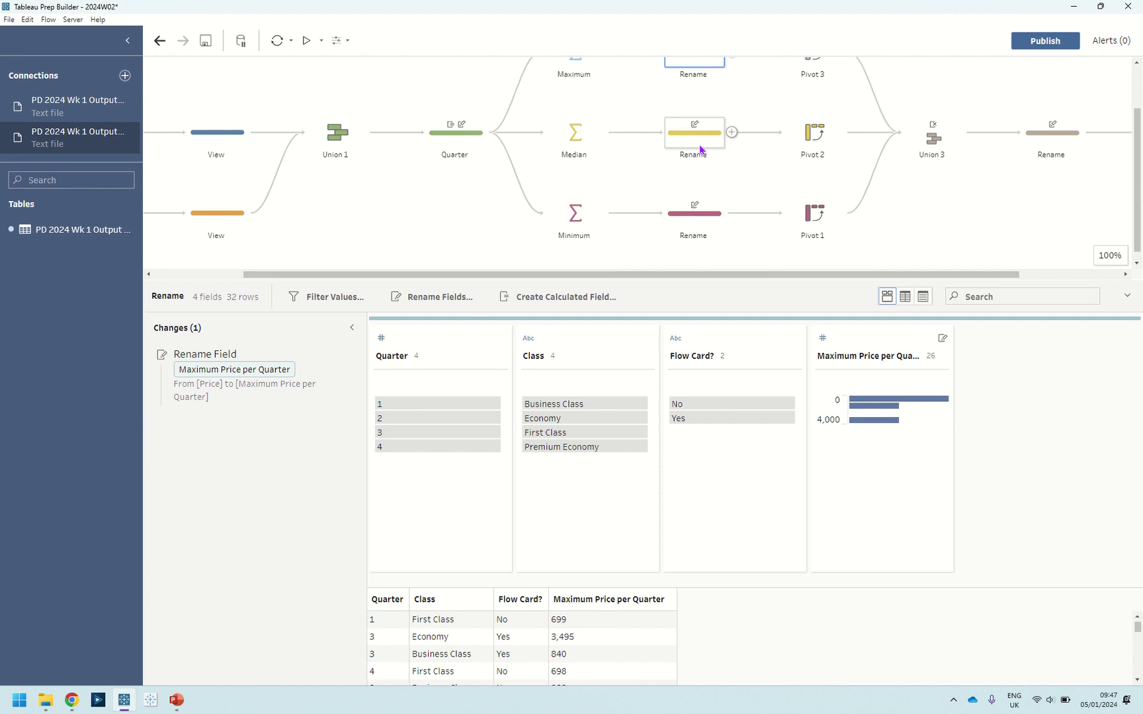
pyautogui.click(704, 226)
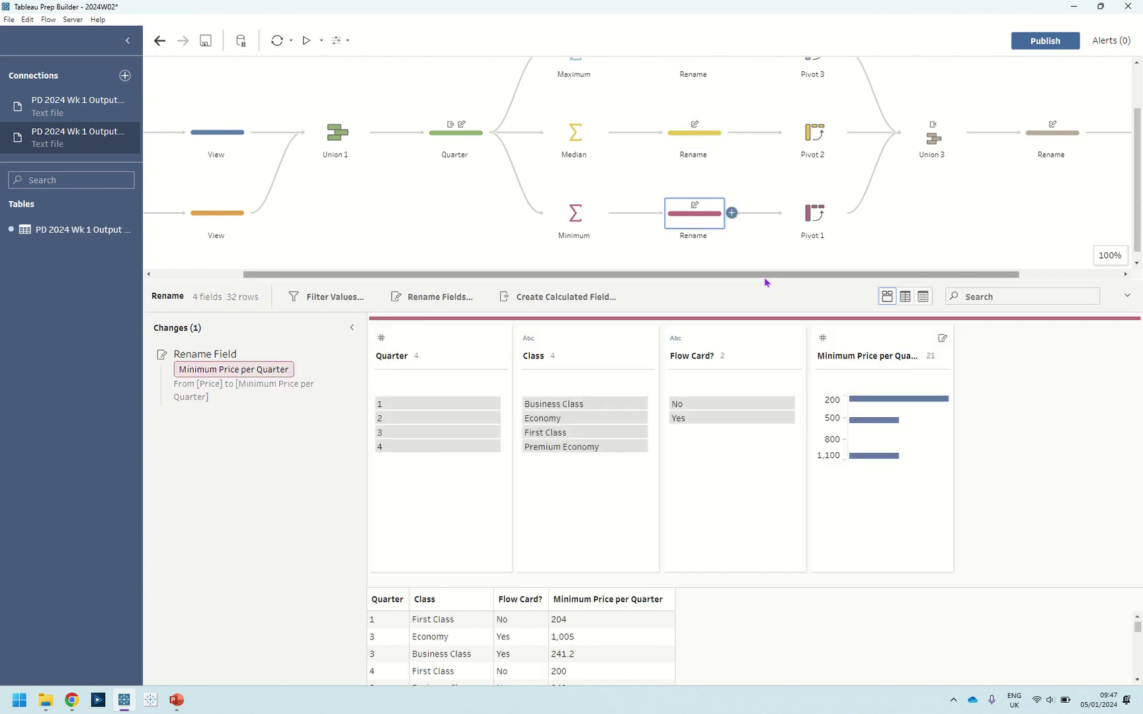
pyautogui.moveTo(765, 275); pyautogui.dragTo(877, 271)
pyautogui.scroll(1, 819, 247)
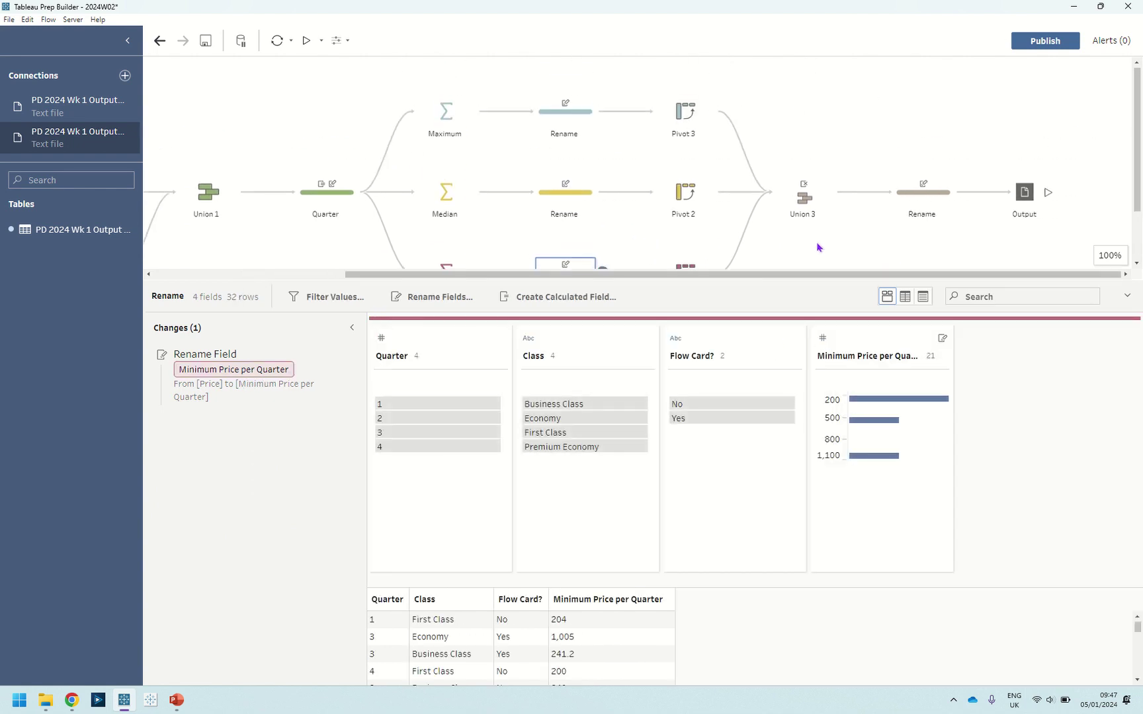
pyautogui.scroll(-1, 818, 248)
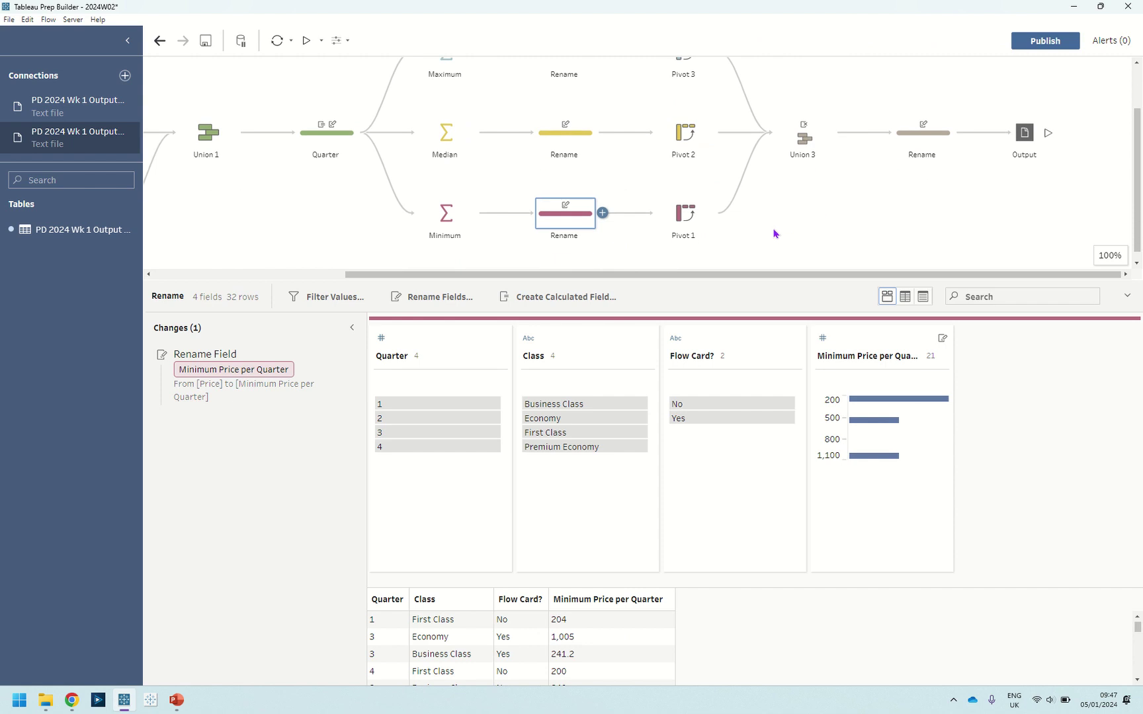
# Select the Class and Minimum Price per Quarter fields, then view Pivot 1's settings.
pyautogui.click(572, 345)
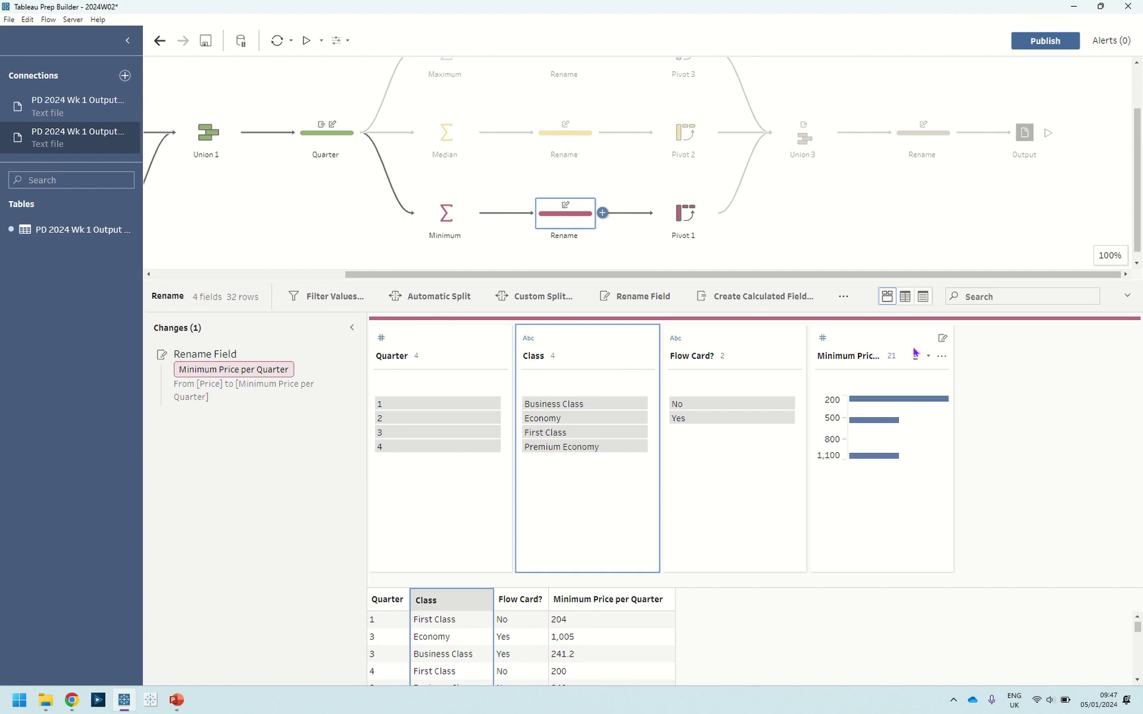
pyautogui.click(887, 340)
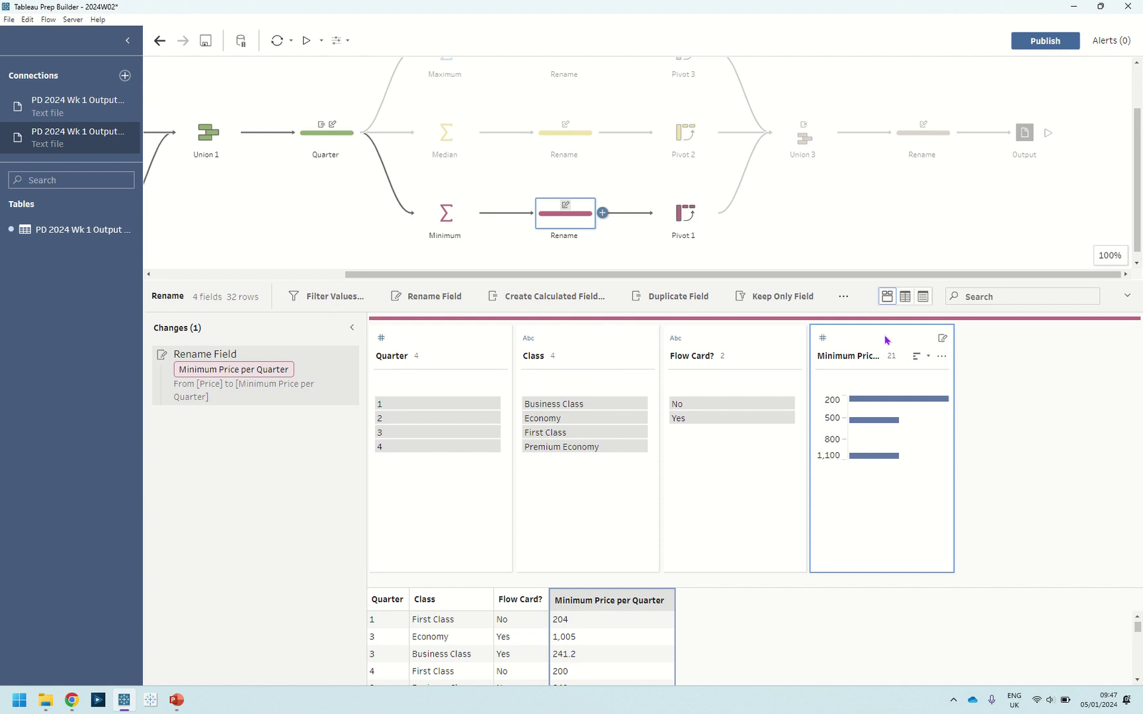
pyautogui.click(700, 220)
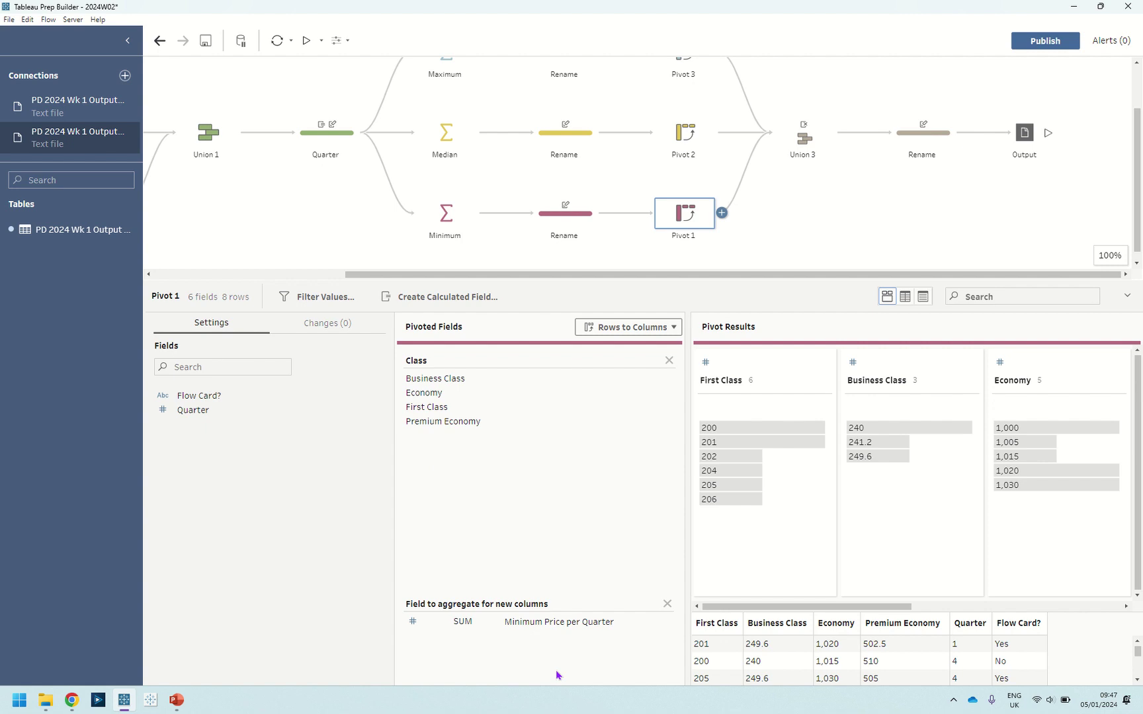
# Add a trial Pivot step after the minimum-price Rename step.
pyautogui.moveTo(817, 279); pyautogui.dragTo(827, 189)
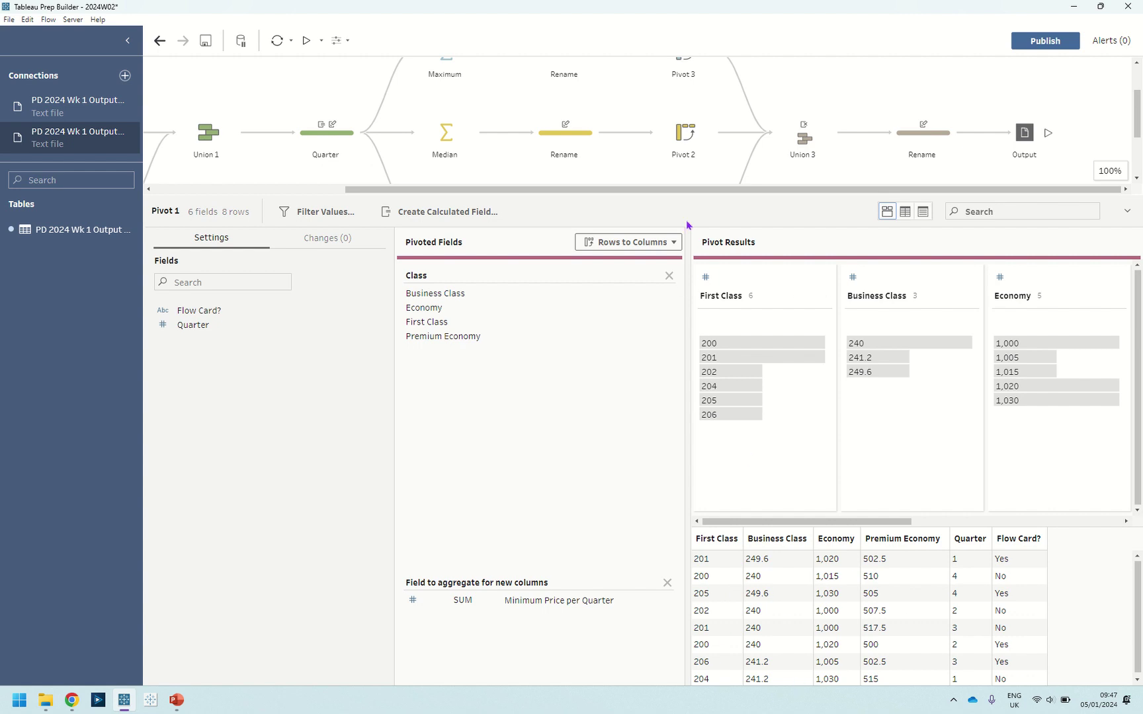
pyautogui.moveTo(689, 199); pyautogui.dragTo(689, 282)
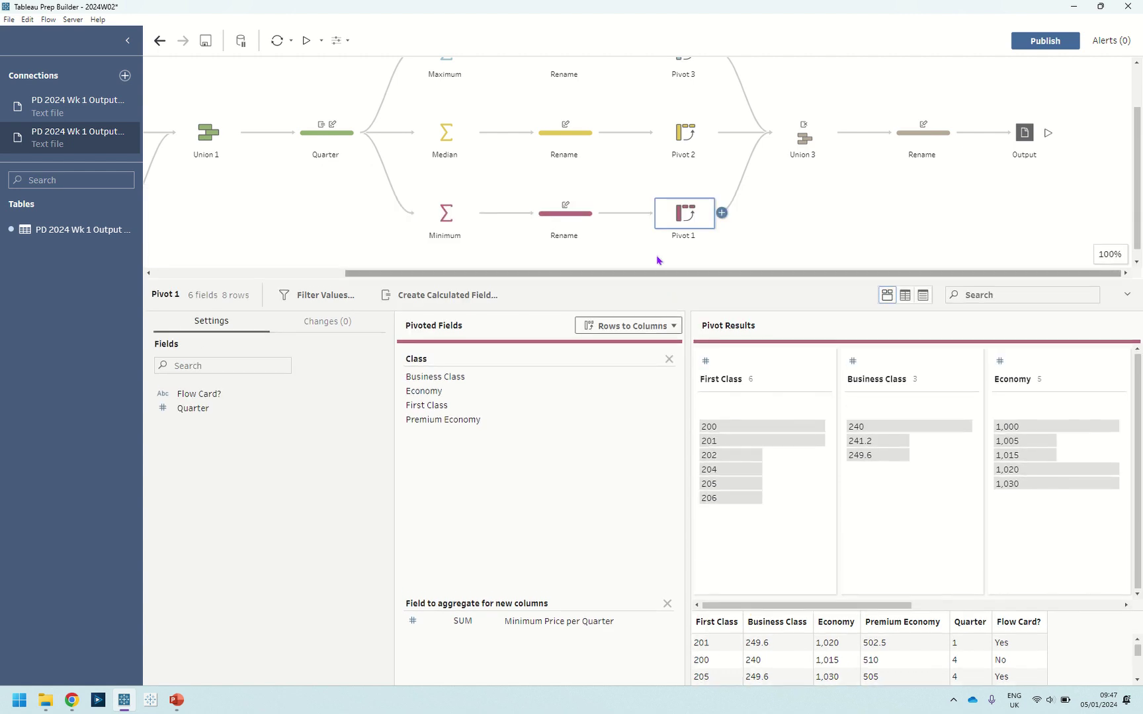
pyautogui.click(602, 212)
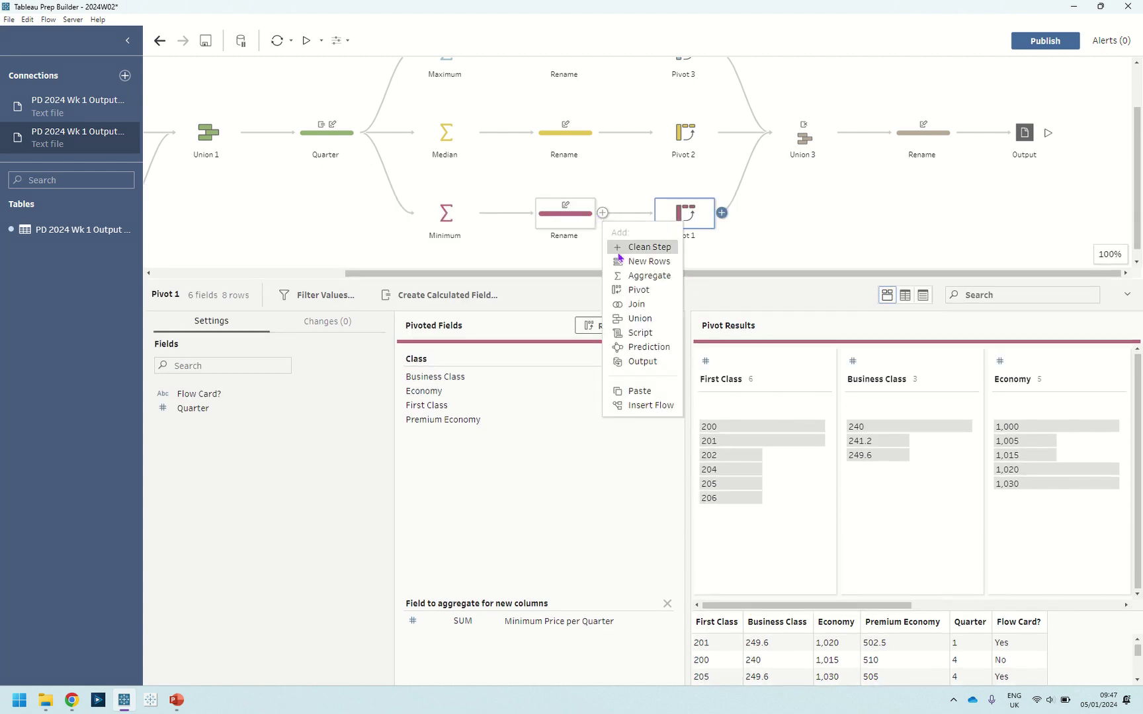
pyautogui.click(637, 291)
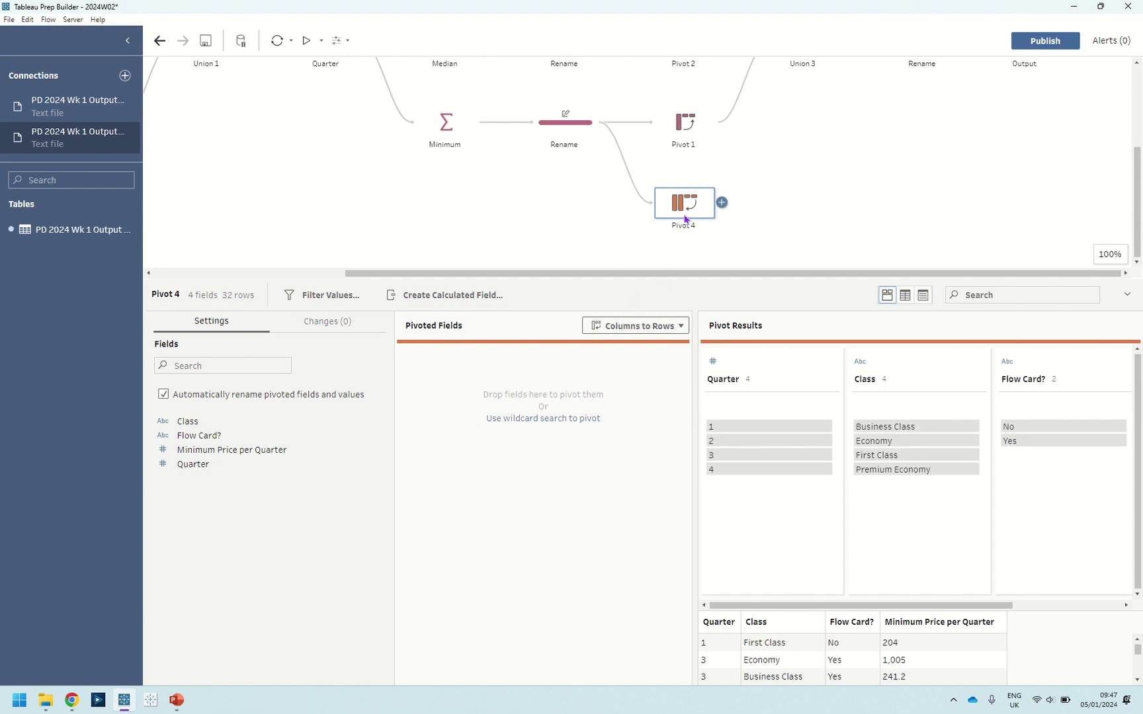
# Set Pivot 4 to Rows to Columns with Class and Minimum Price per Quarter, then delete it.
pyautogui.click(676, 327)
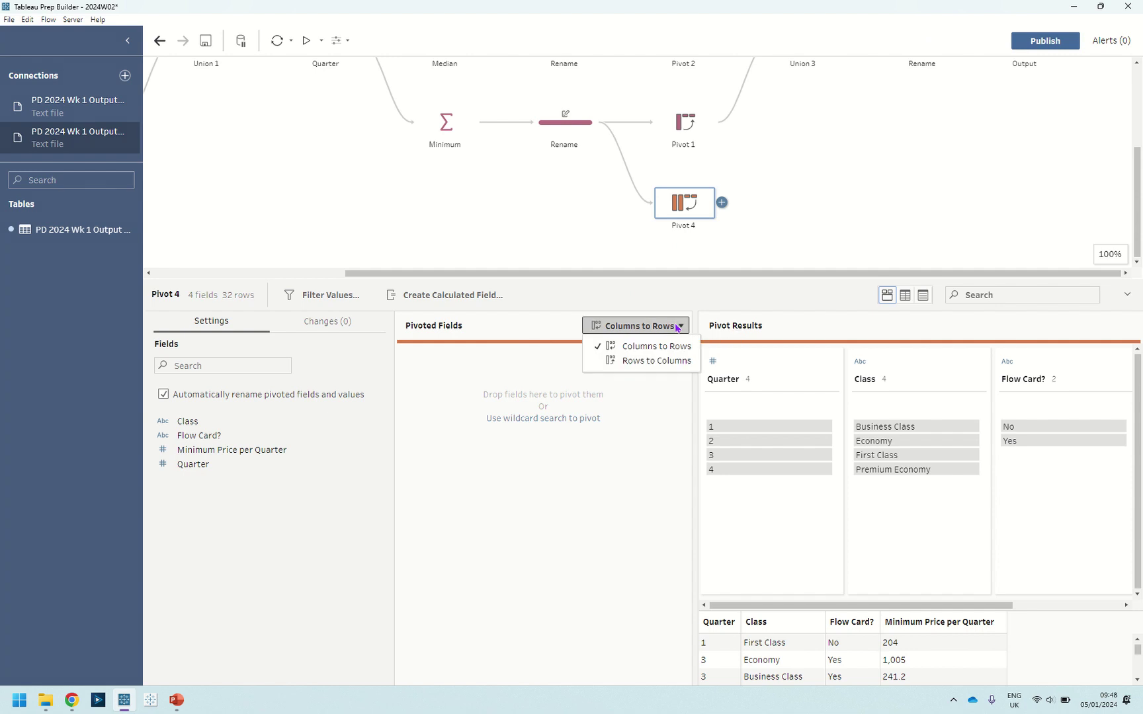
pyautogui.click(662, 362)
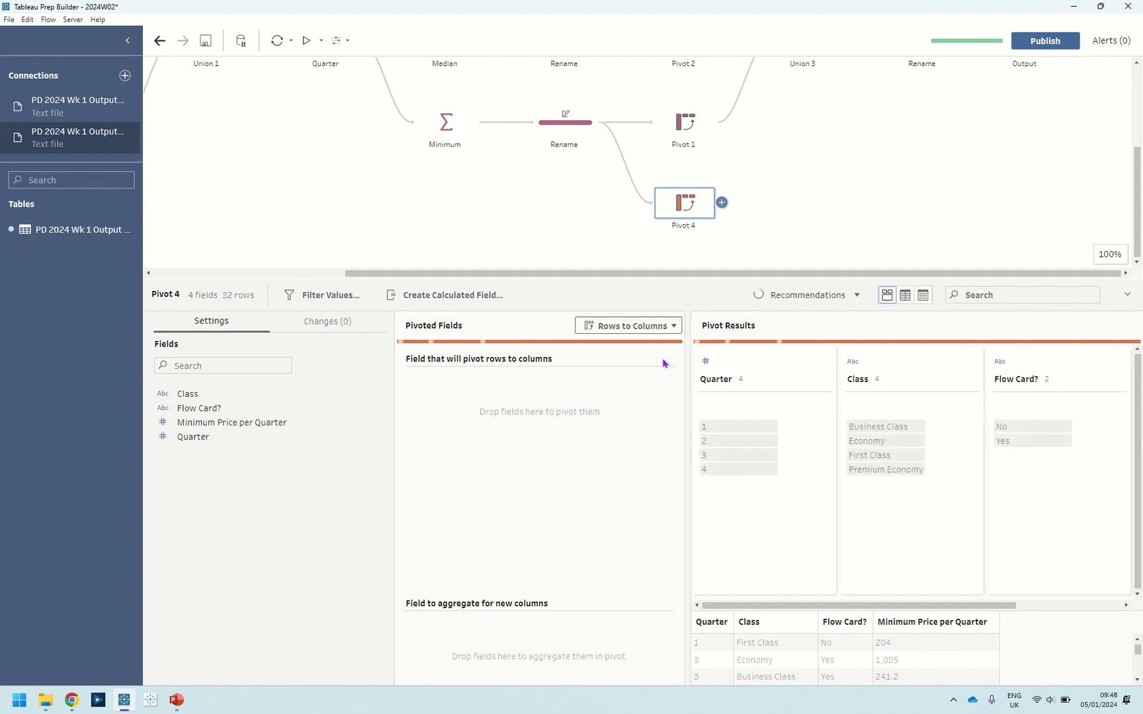
pyautogui.click(225, 395)
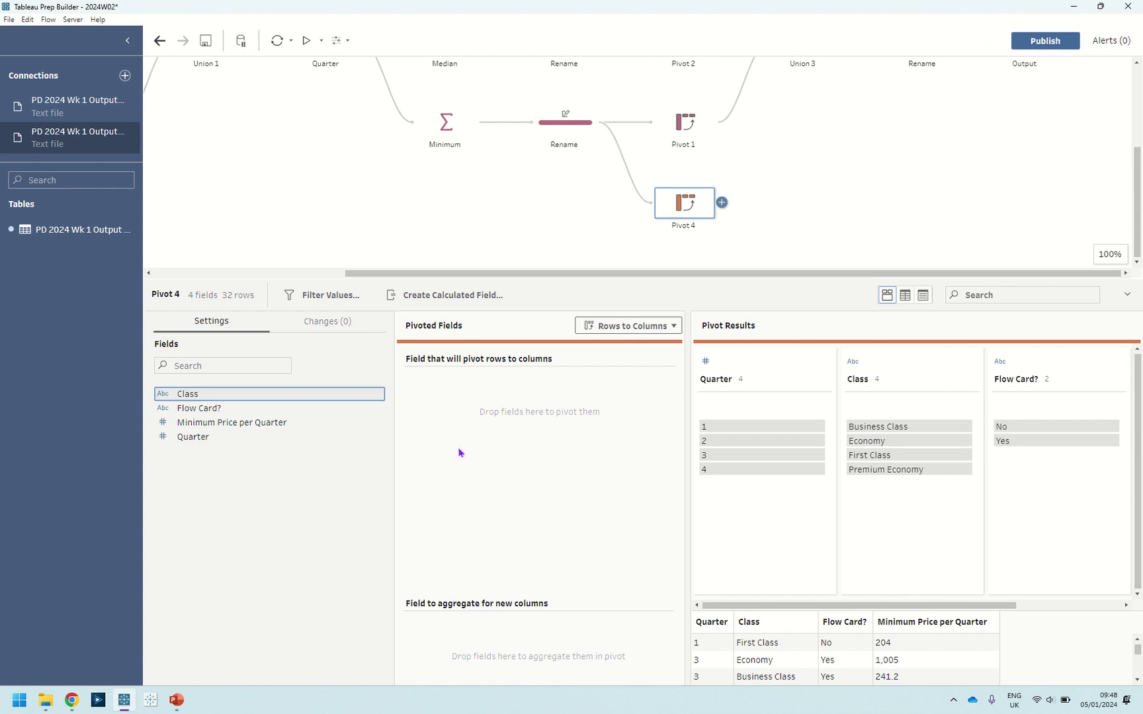
pyautogui.click(197, 427)
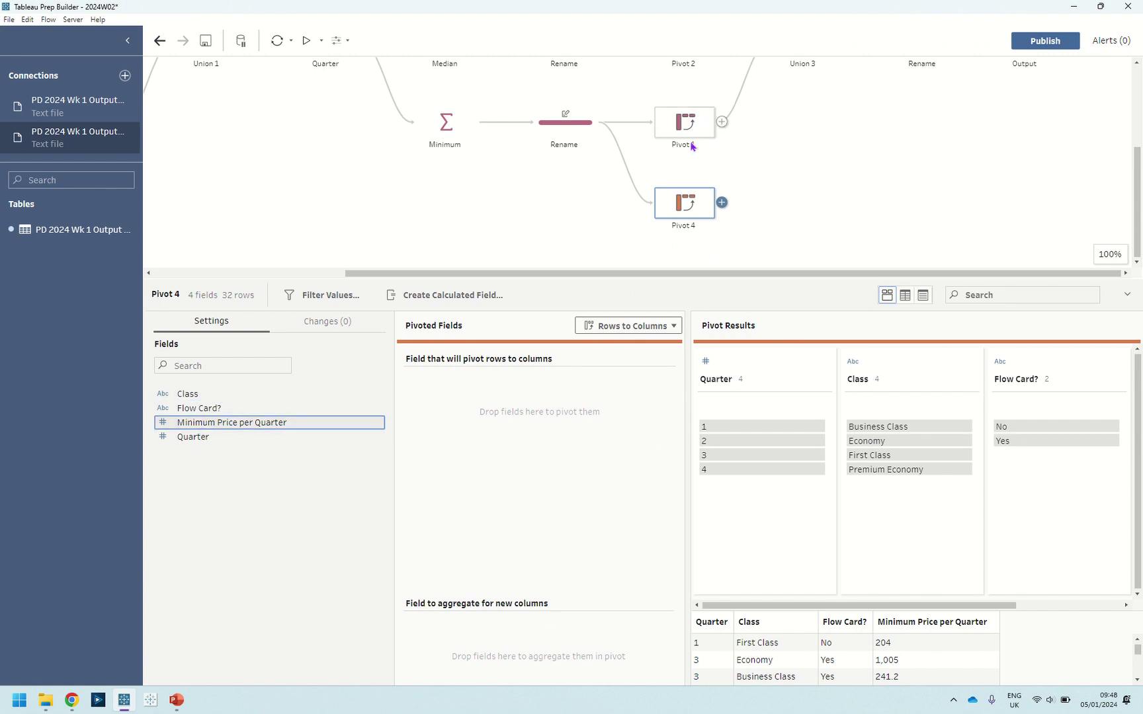
pyautogui.press('Delete')
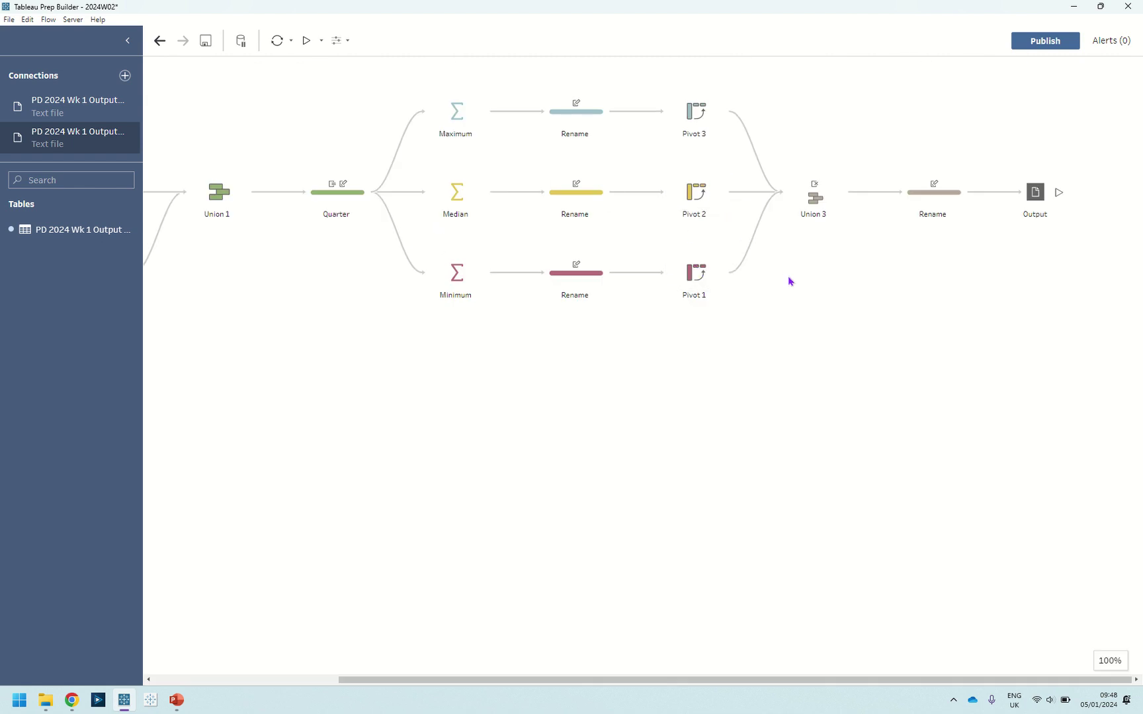
# Show Union 3's results: 6 fields and 24 rows from Pivots 1–3, no mismatches.
pyautogui.click(812, 207)
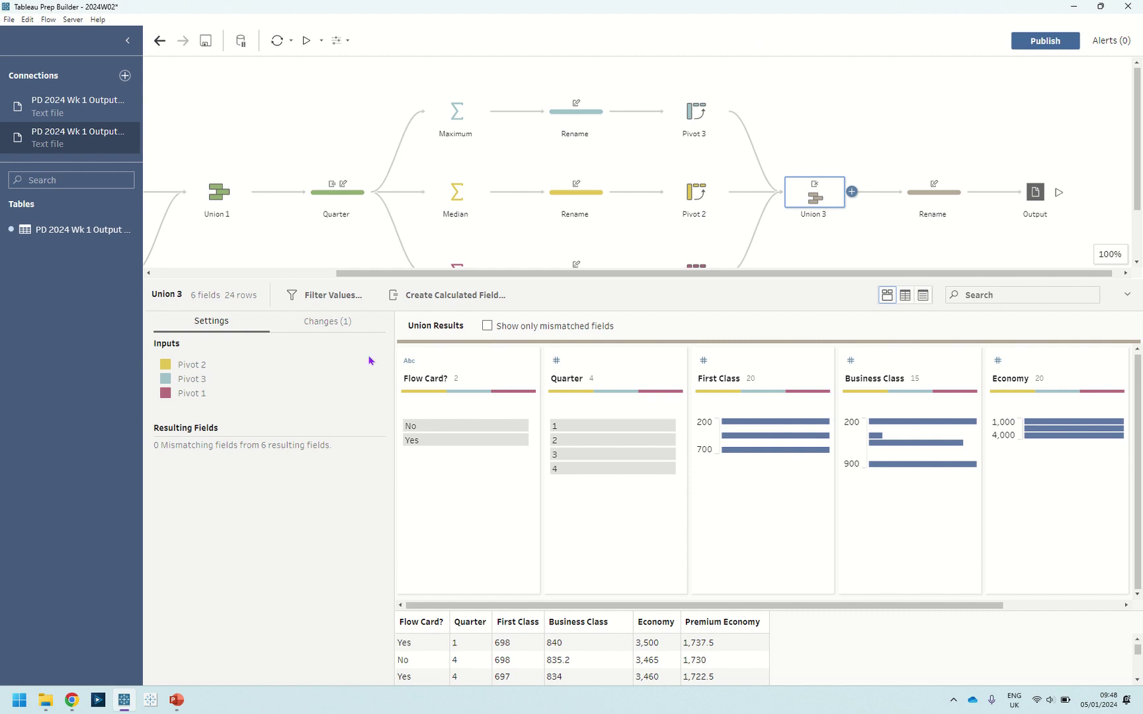
# Check the renamed class columns and Output.csv settings, then return to the full Union 3 → Rename → Output flow.
pyautogui.click(923, 205)
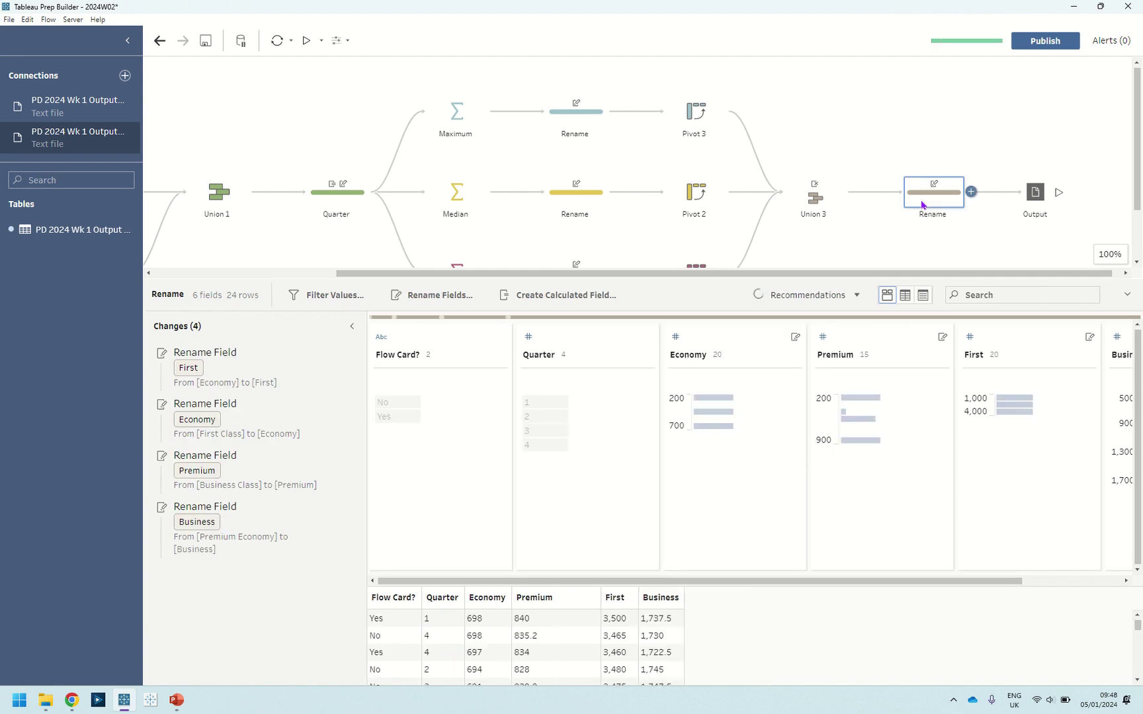
pyautogui.moveTo(707, 582); pyautogui.dragTo(805, 583)
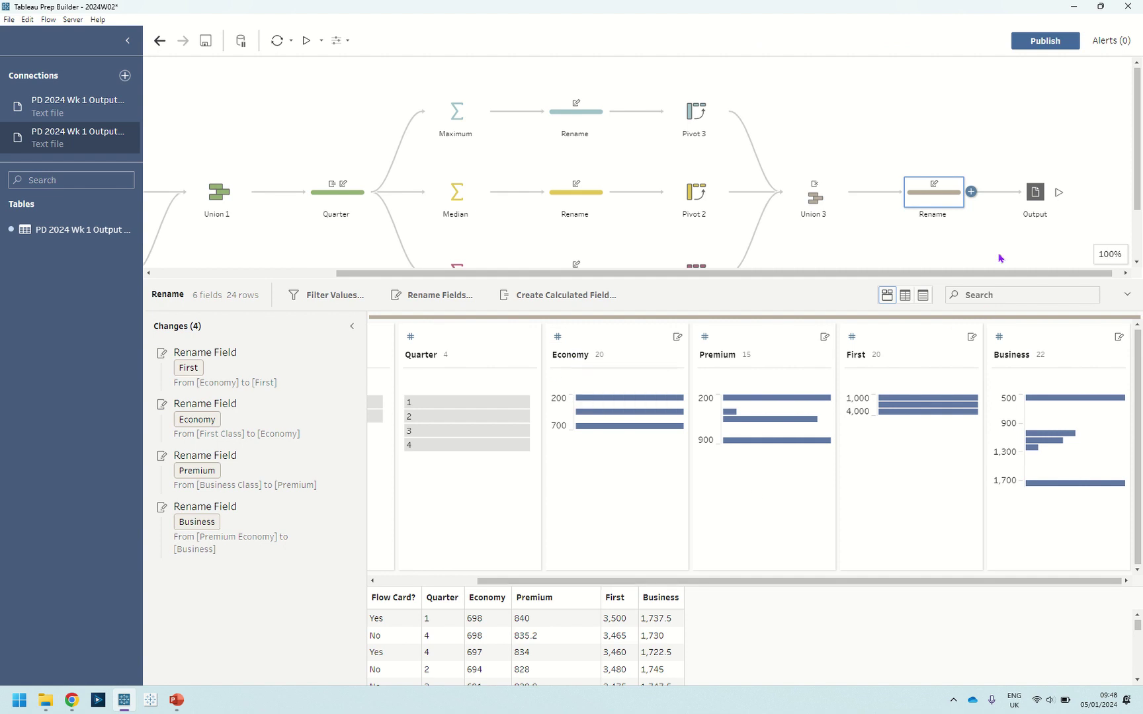
pyautogui.click(1022, 225)
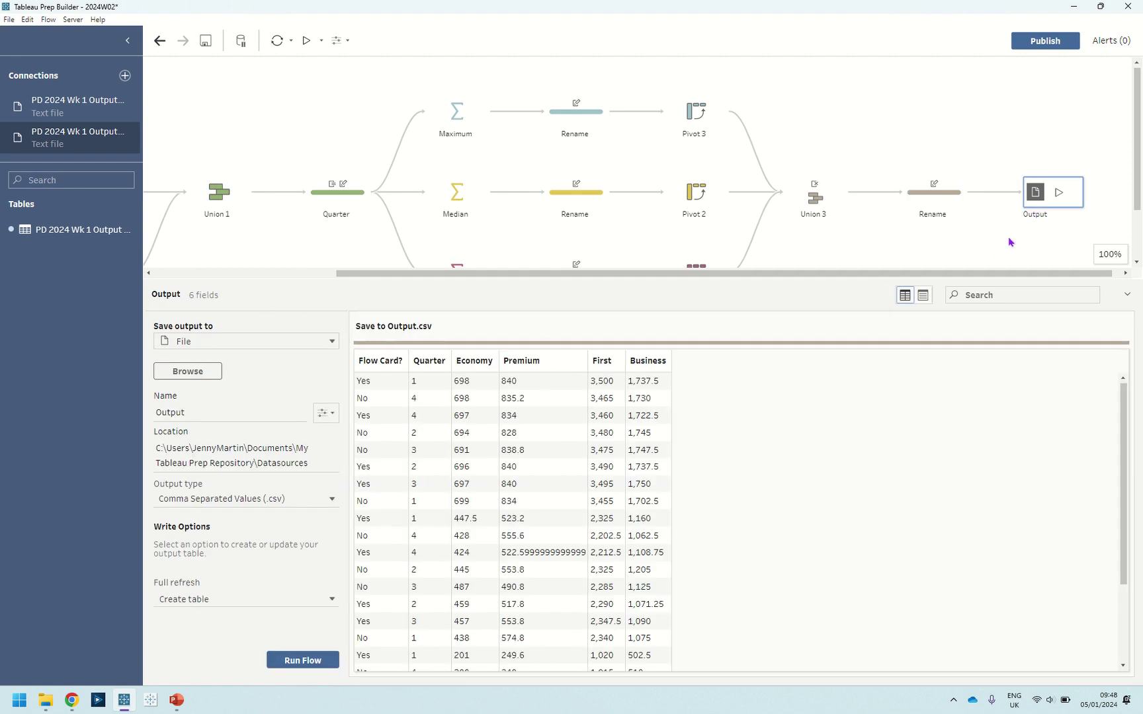
pyautogui.click(1007, 243)
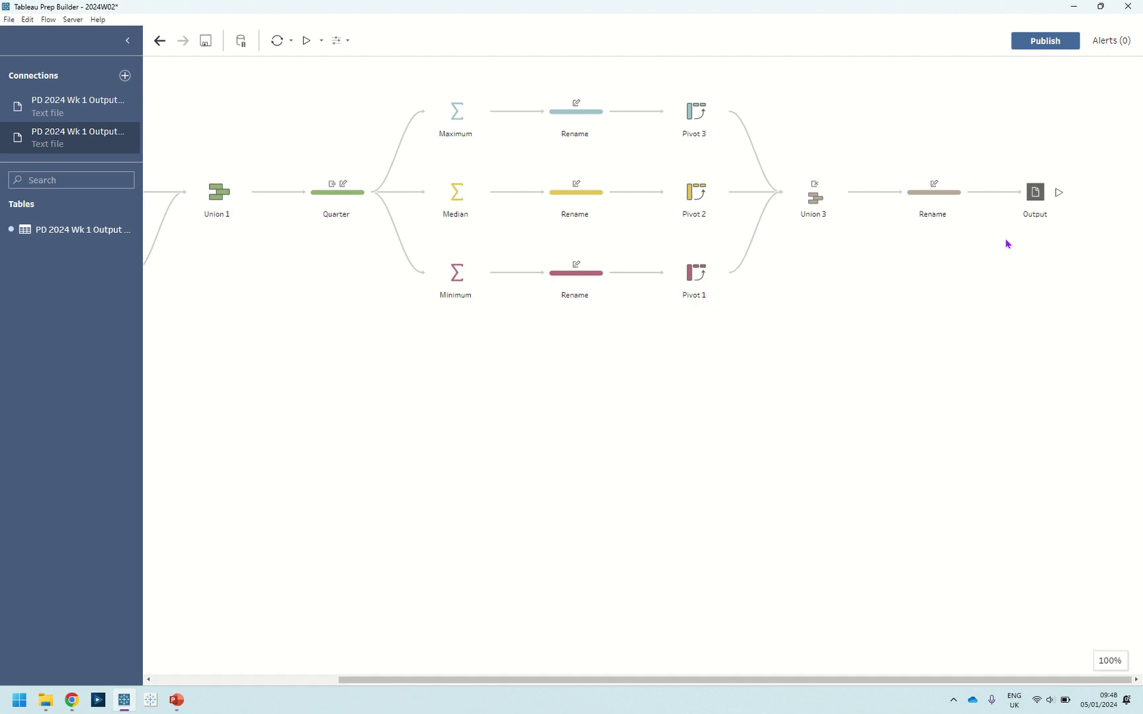